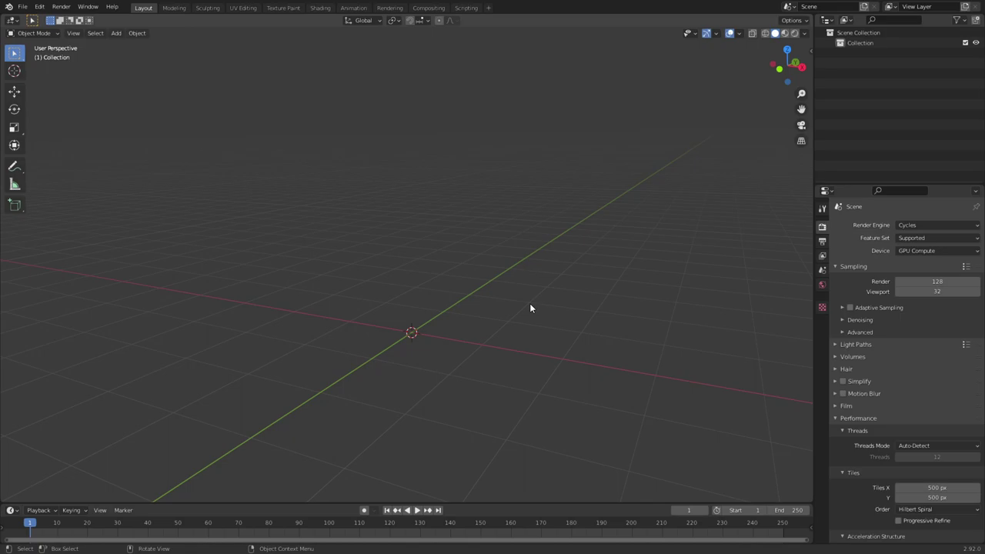
Step: Import the F_MED_Obsidian_Casual and Female_Medium_Obsidian_Casual_Head models as Skeleton Mesh (.psk) files
left_click(25, 6)
mouse_move(46, 147)
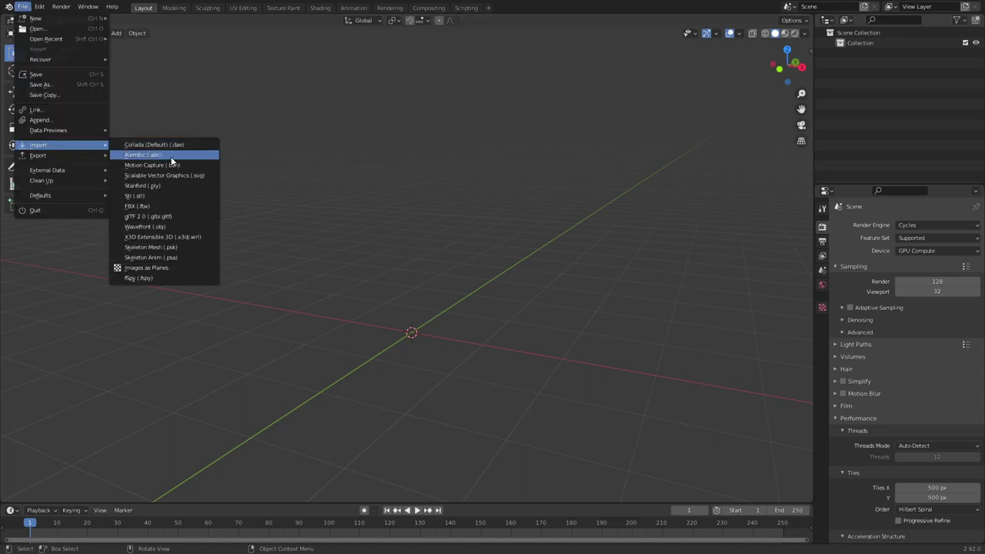
left_click(186, 250)
double_click(176, 84)
middle_click_drag(255, 234, 336, 263)
left_click(22, 7)
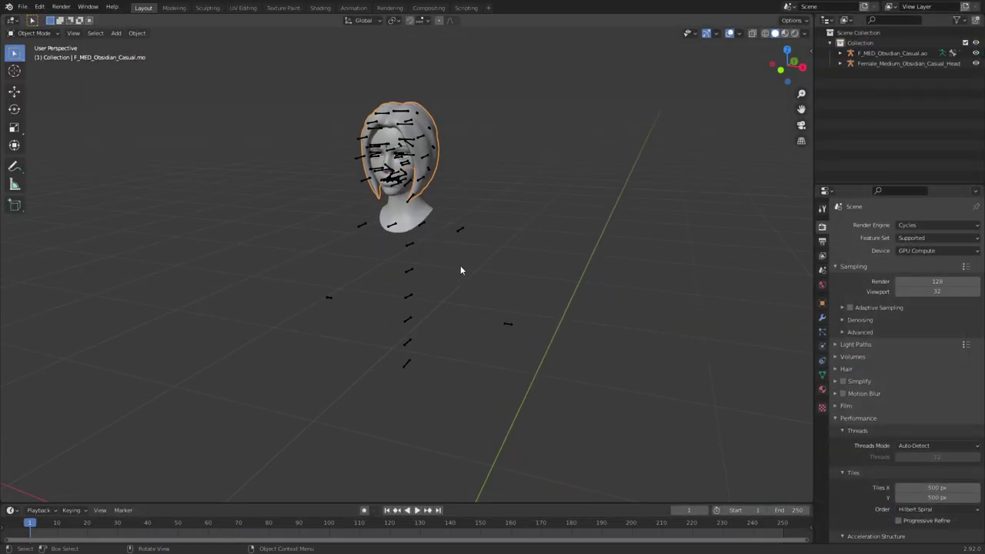
Step: Delete the spine and arm bones below the neck from the Female_Medium_Obsidian_Casual_Head armature
middle_click_drag(444, 327, 438, 347)
right_click_drag(362, 181, 382, 201, "ctrl")
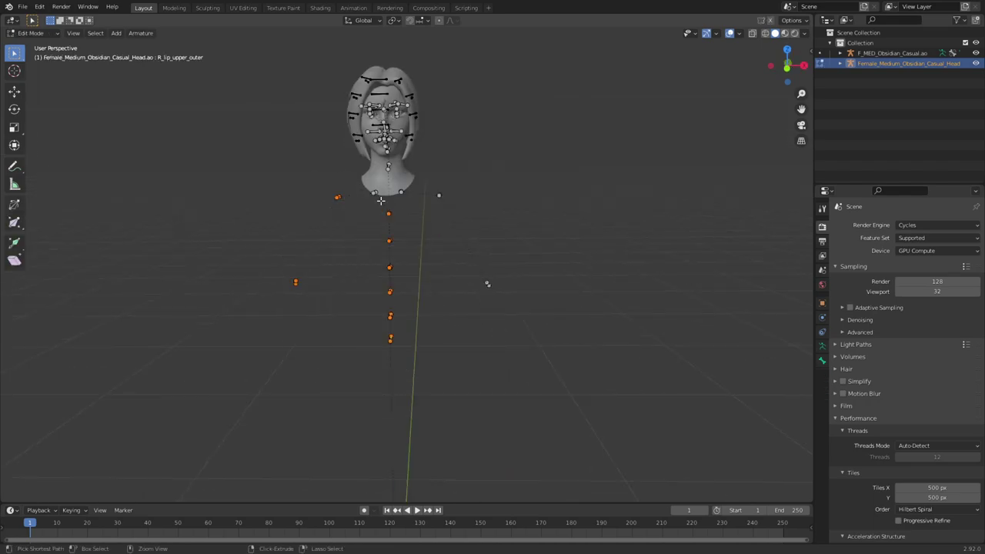
mouse_move(439, 161)
right_mouse_down("ctrl")
mouse_move(424, 213)
mouse_move(491, 173)
right_mouse_up("ctrl")
key("x")
left_click(568, 191)
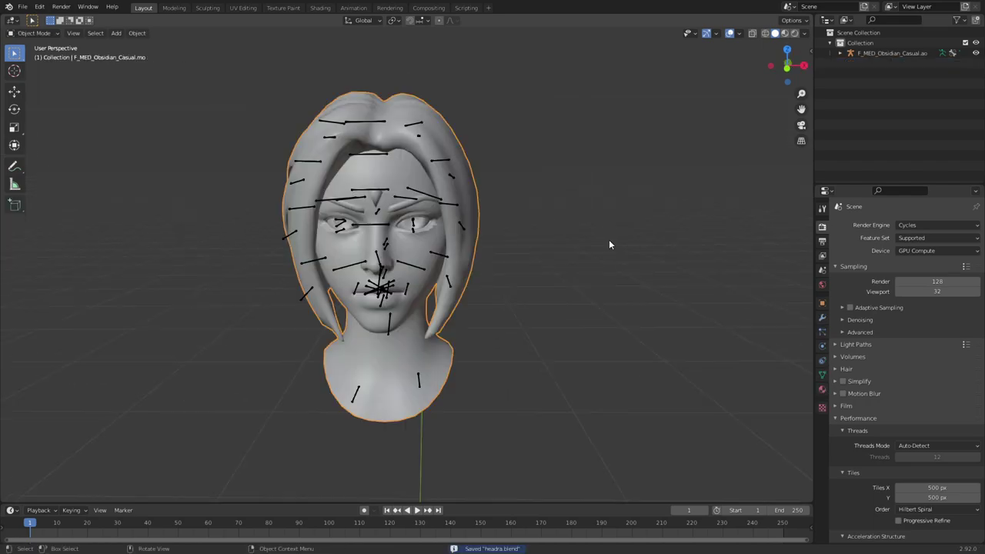
Step: Select the head mesh and add a Basis shape key plus four further shape keys
scroll(609, 245, "down", 3)
middle_click_drag(609, 244, 250, 266)
middle_click_drag(311, 308, 597, 357)
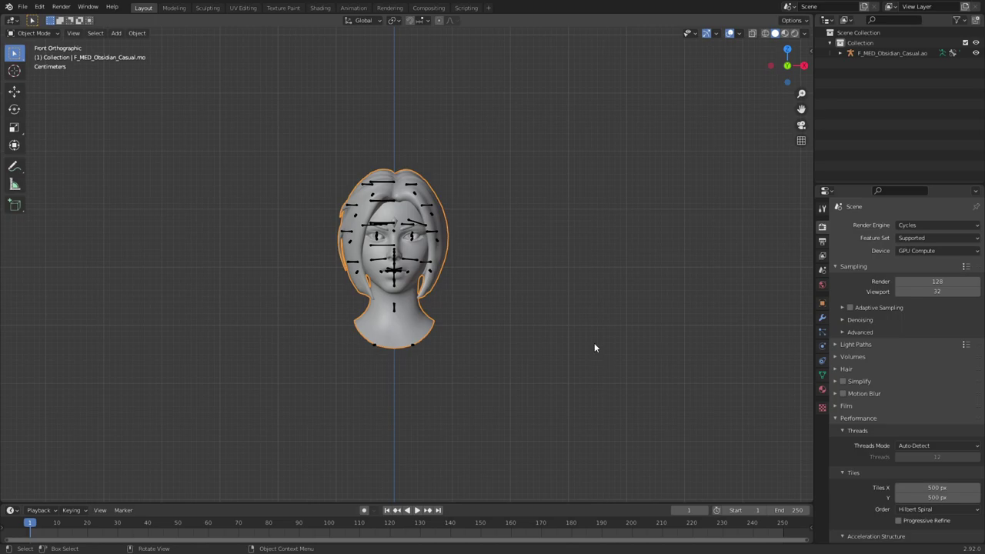
scroll(594, 348, "up", 4)
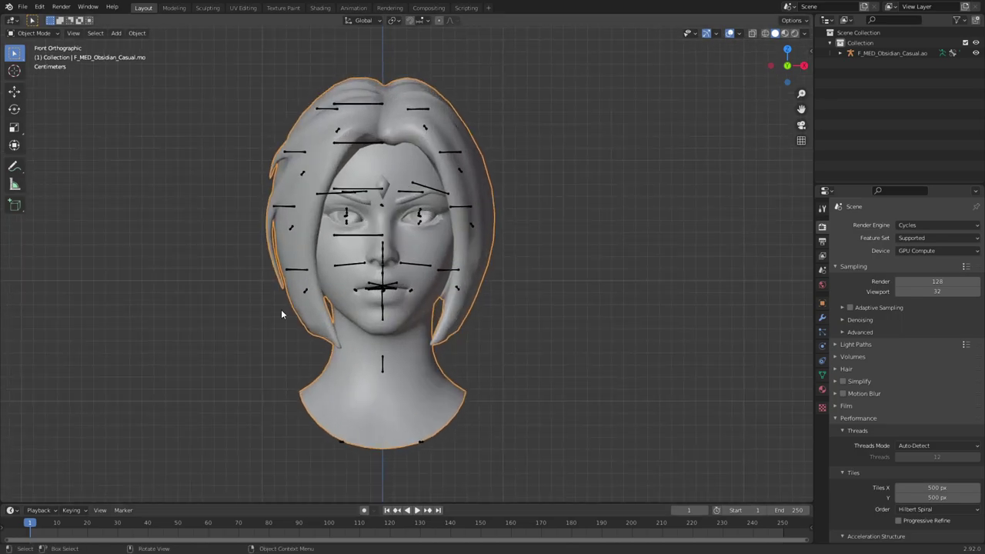
scroll(399, 334, "up", 3)
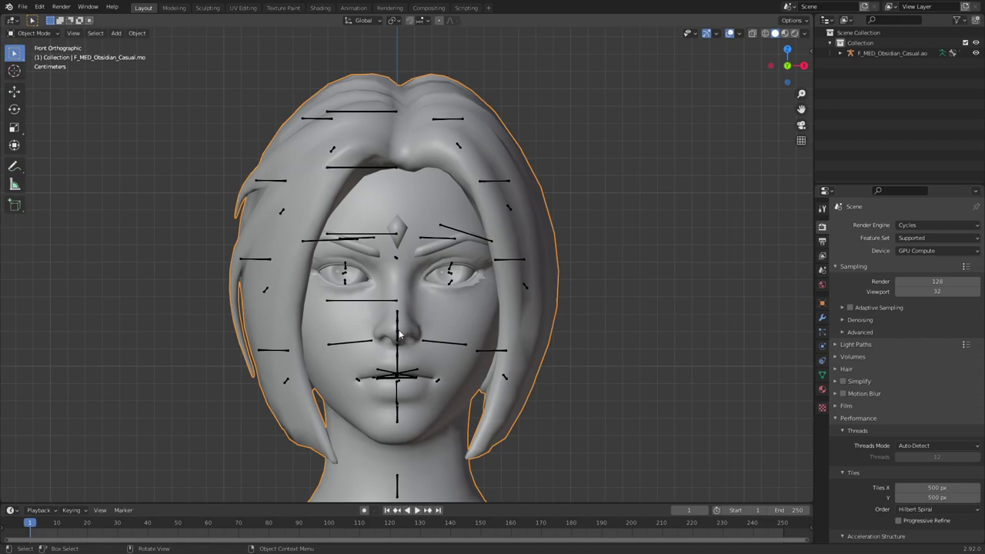
left_click(399, 334)
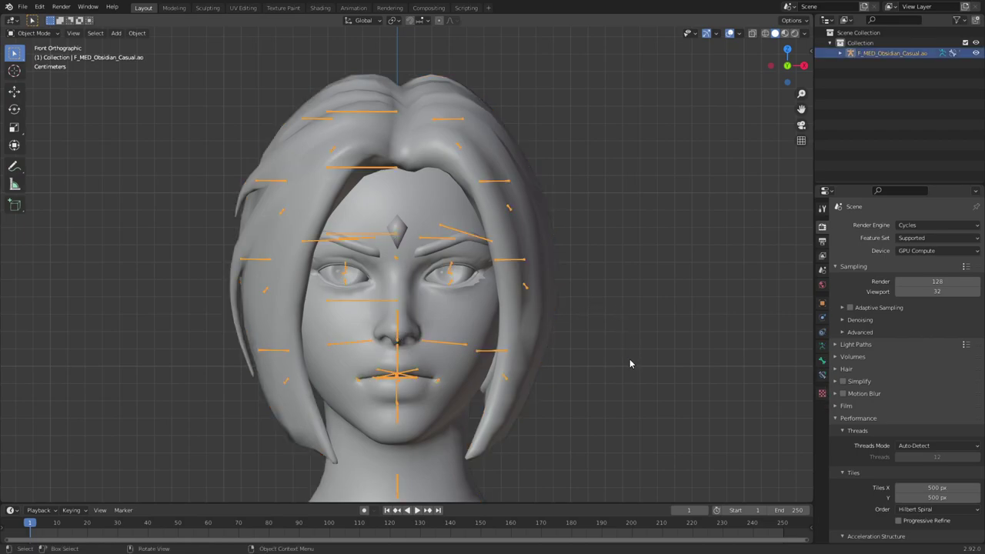
left_click(500, 246)
left_click(822, 375)
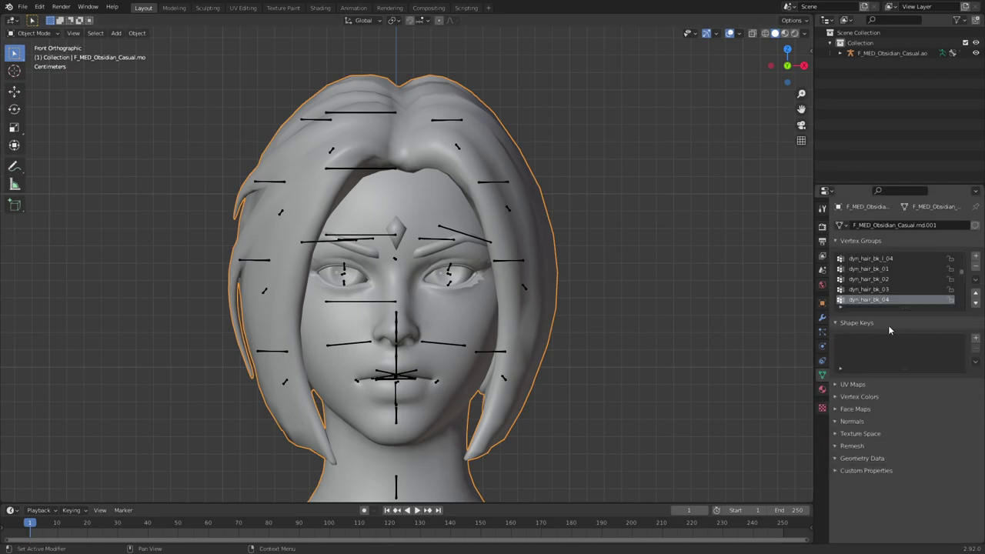
left_click(975, 338)
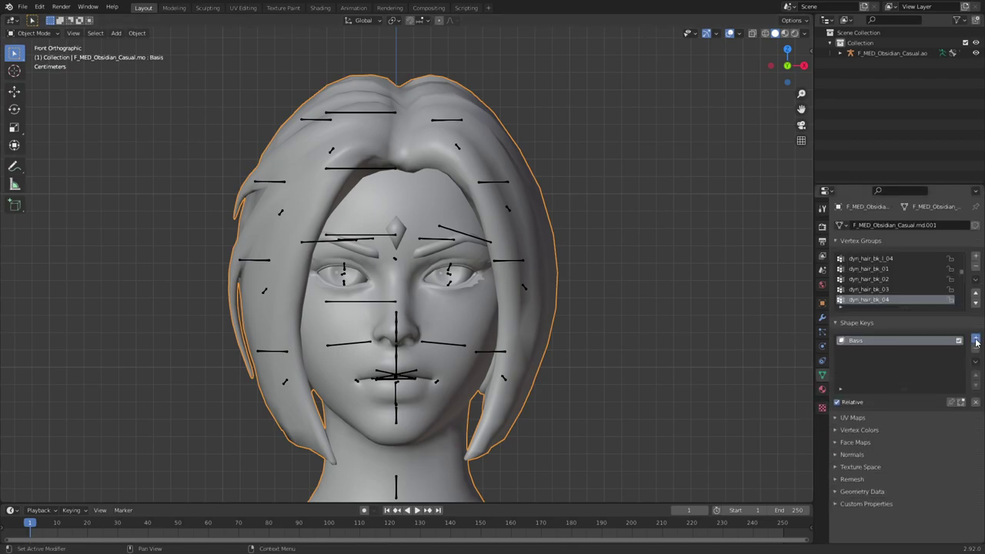
left_click(975, 338)
left_click(975, 338)
left_click(975, 338)
left_click(976, 338)
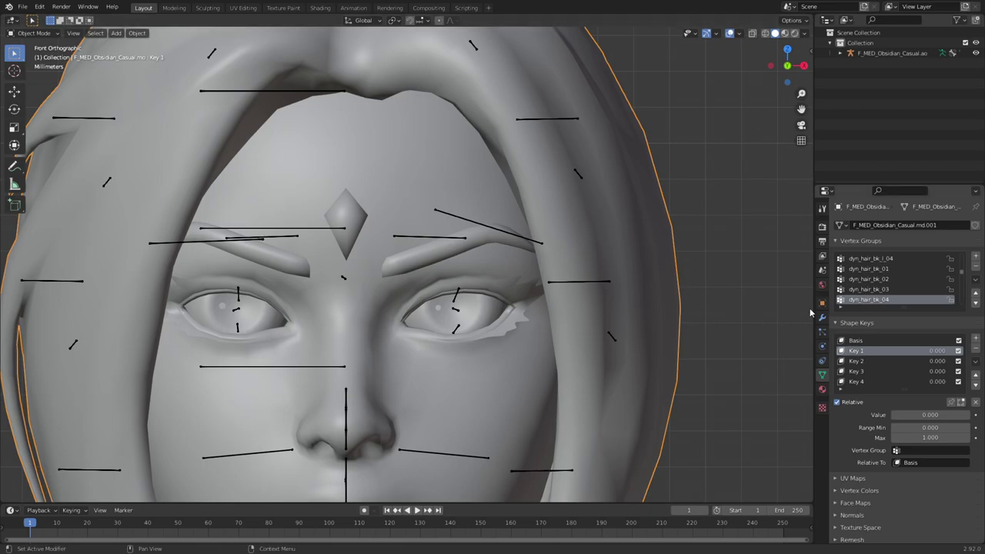
Step: Rename shape keys Key 1 and Key 2 to Lidupl and Liddownl
middle_click_drag(518, 303, 498, 278, "shift")
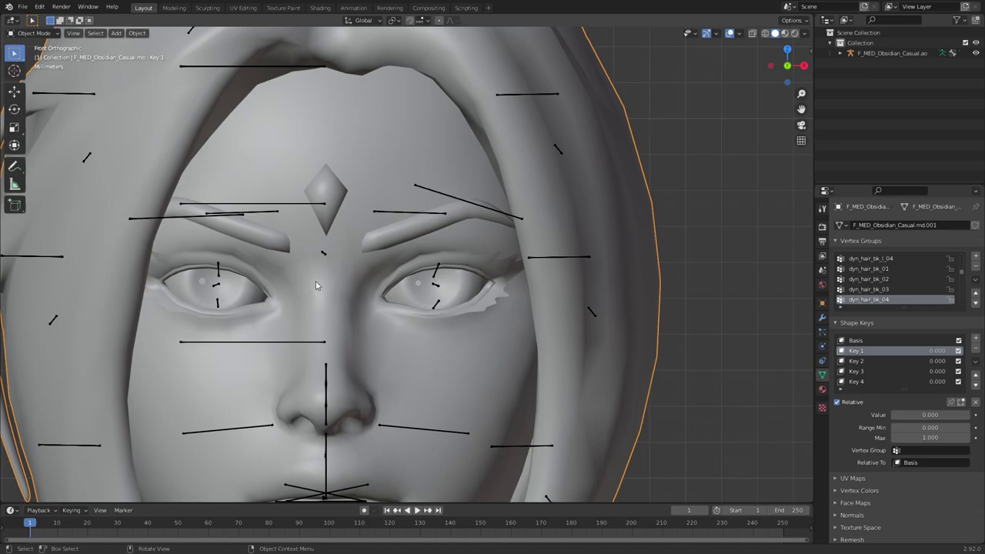
middle_click_drag(400, 316, 416, 345, "shift")
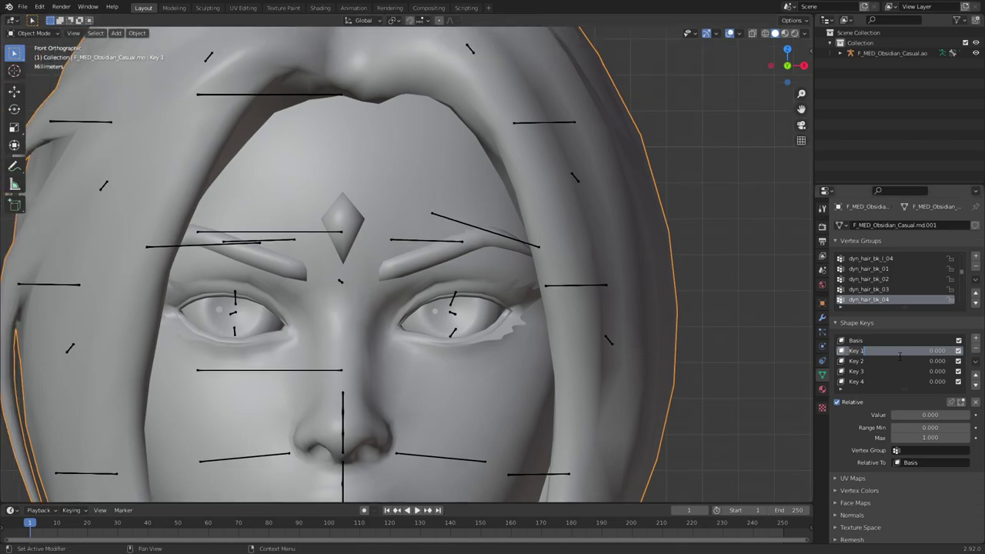
key("BackSpace")
type("Lidupl")
double_click(870, 360)
type("Li")
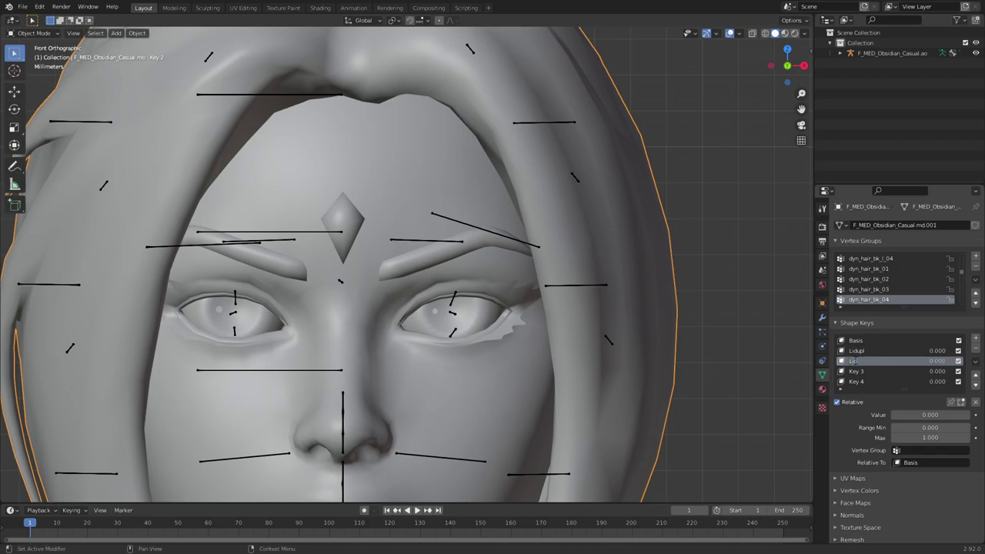
type("ddownl")
Step: Rename shape keys Key 3 and Key 4 to Lidupr and Liddownr
double_click(863, 371)
type("Lid")
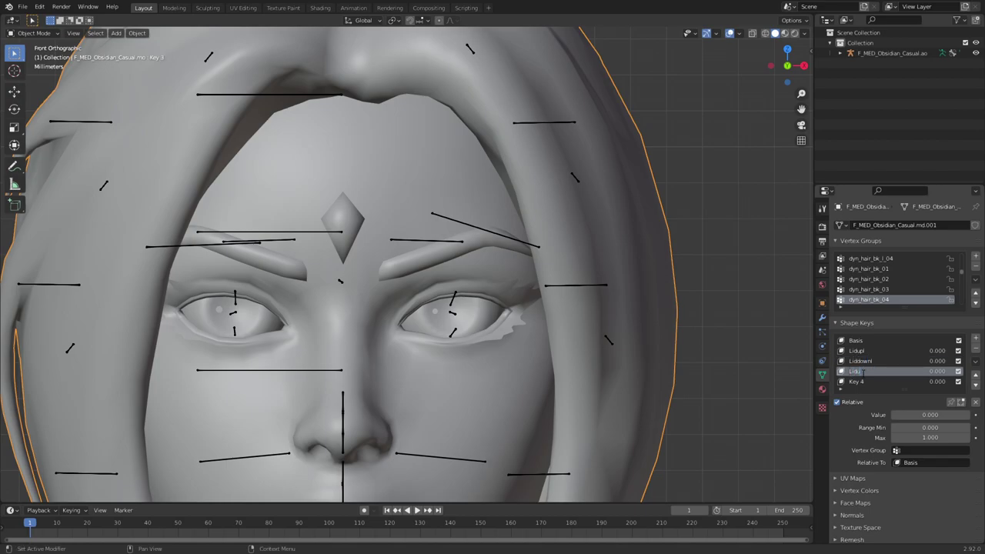
type("upr")
double_click(859, 382)
type("Lid")
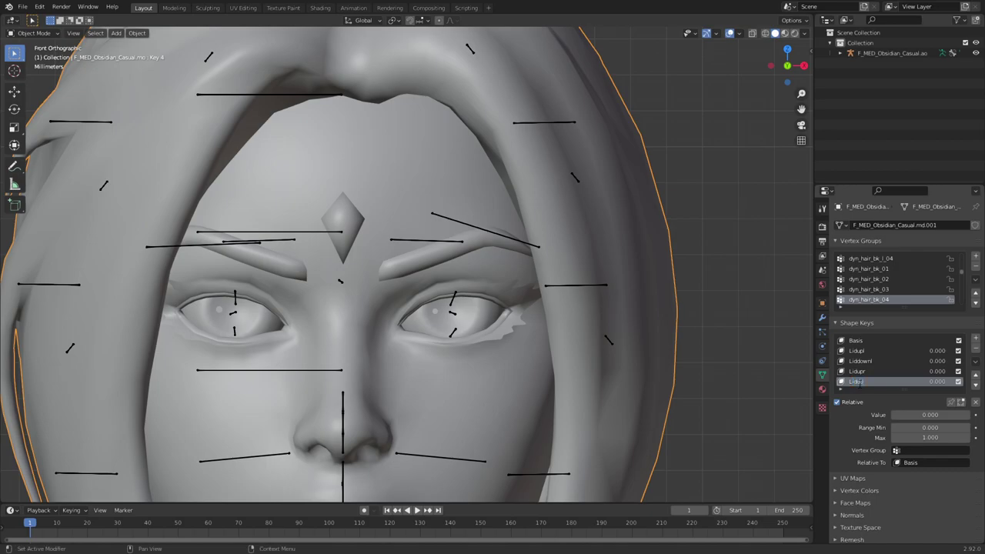
type("downr")
key("Return")
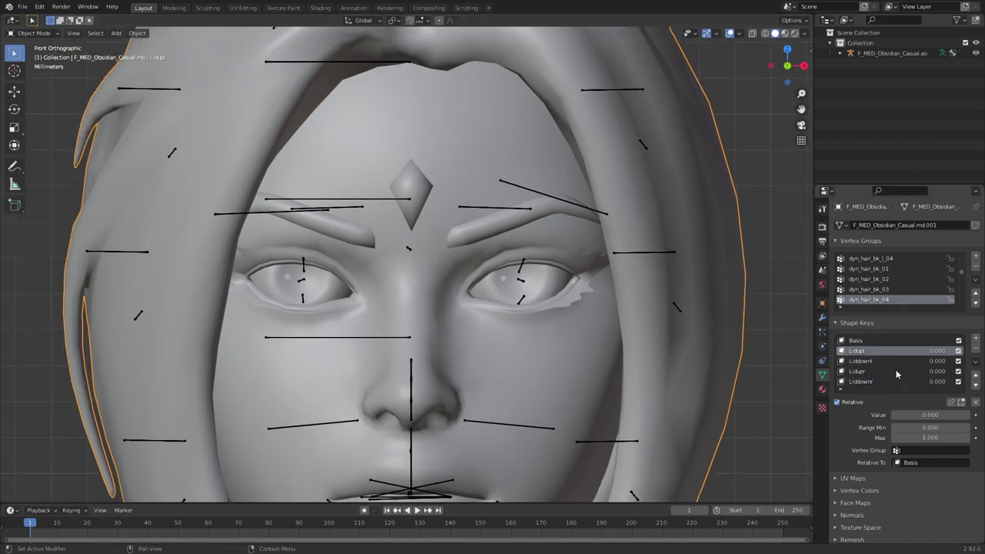
Step: Open the head mesh in Edit Mode on the Lidupl shape key and clear the vertex selection
middle_click_drag(576, 307, 527, 350, "shift")
key("Tab")
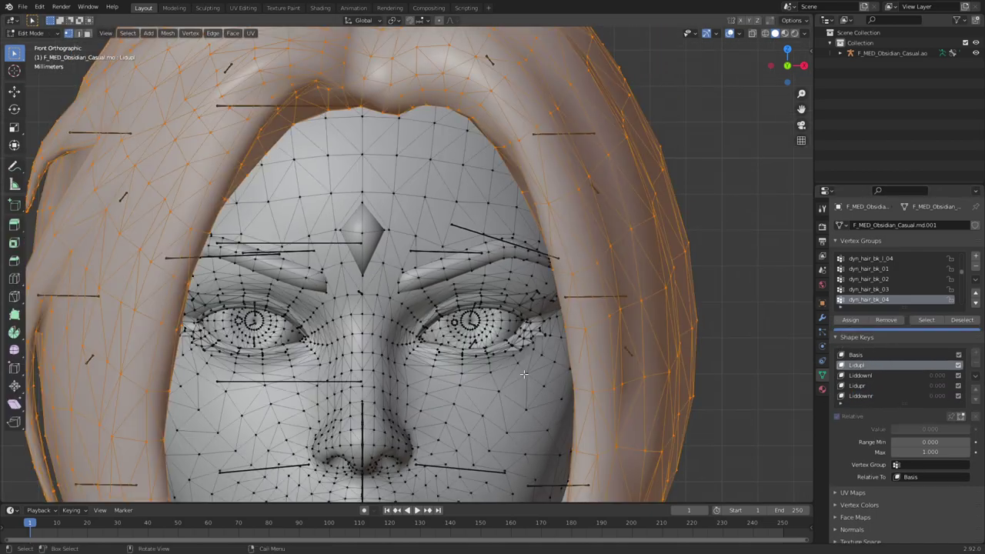
middle_click_drag(649, 360, 617, 342, "shift")
left_click(772, 207)
Step: Enable proportional editing with Smooth falloff and restrict it to Connected Only
scroll(632, 449, "up", 8)
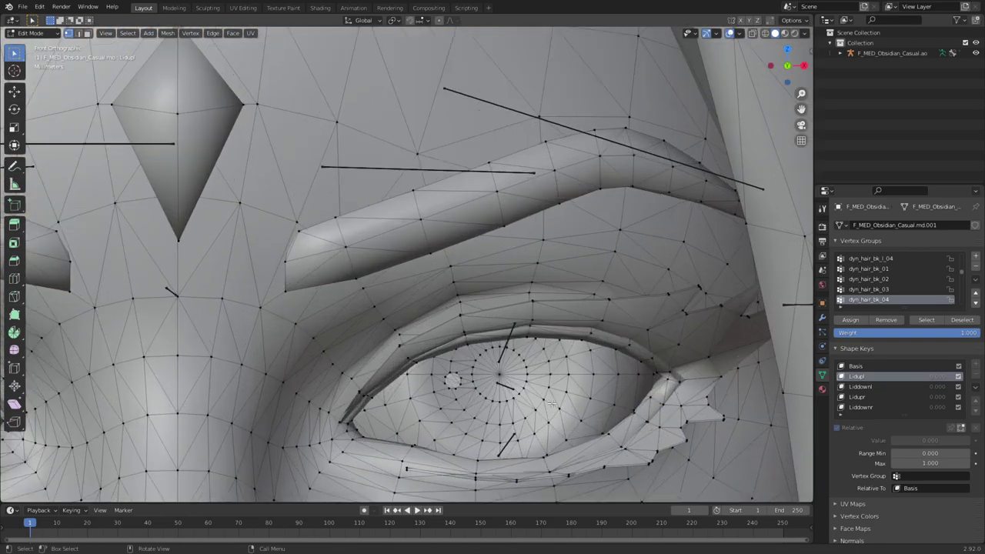
middle_click_drag(632, 449, 528, 331, "shift")
scroll(528, 331, "up", 3)
middle_click_drag(556, 293, 495, 324, "shift")
scroll(496, 323, "down", 6)
key("o")
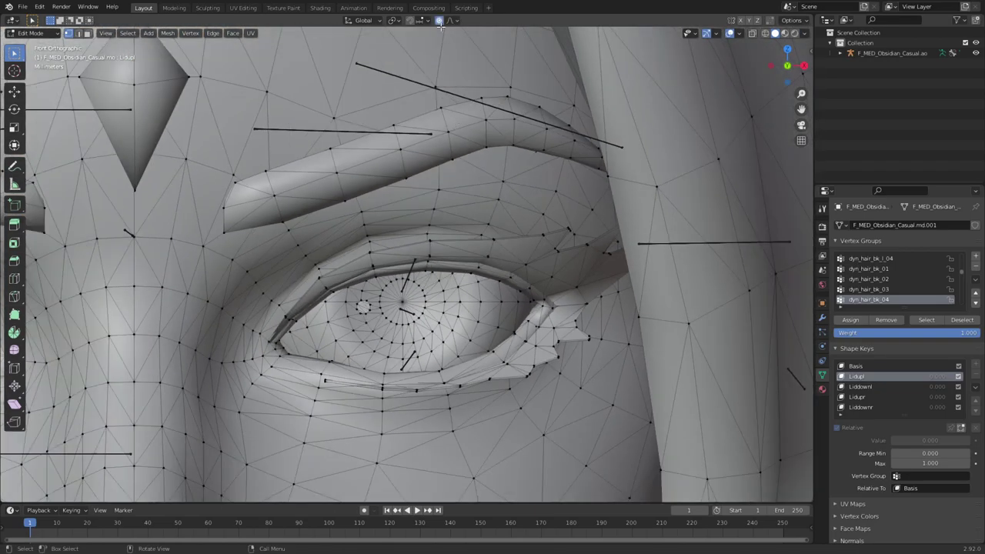
scroll(431, 247, "down", 4)
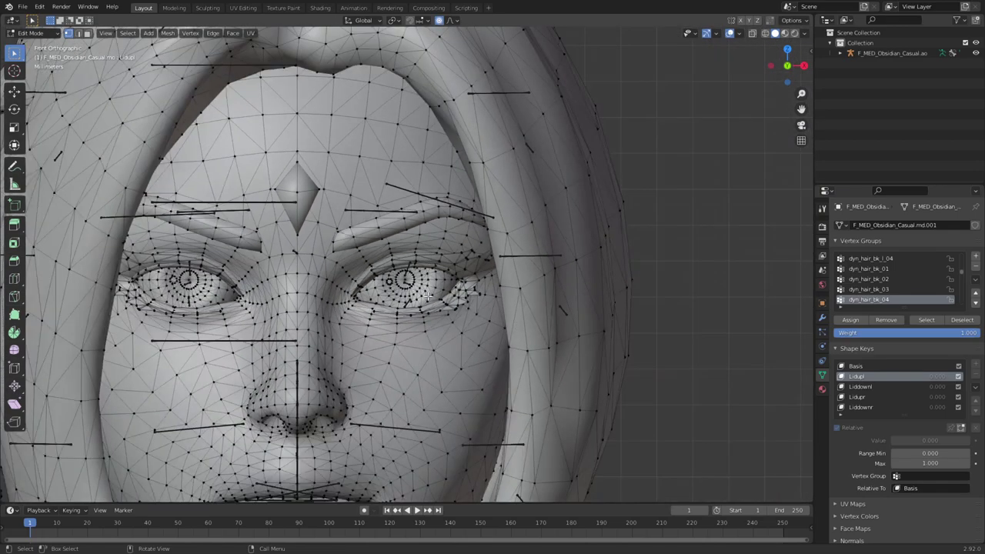
scroll(428, 297, "up", 3)
left_click(454, 21)
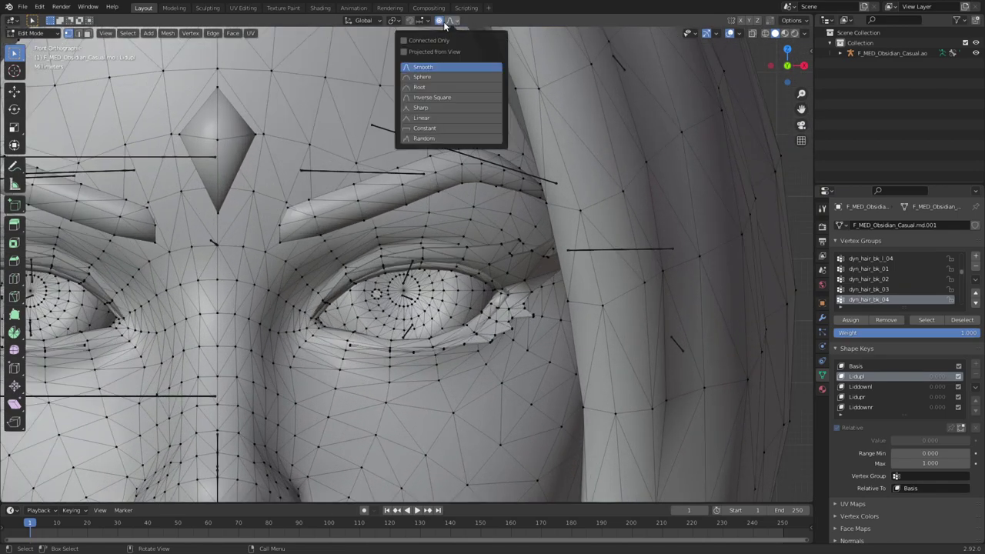
left_click(447, 22)
left_click(451, 23)
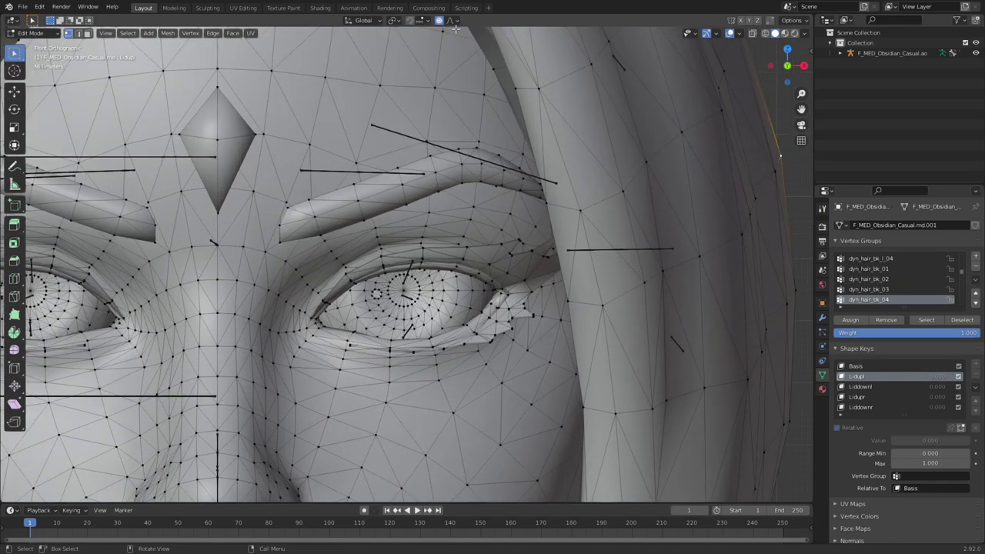
left_click(451, 24)
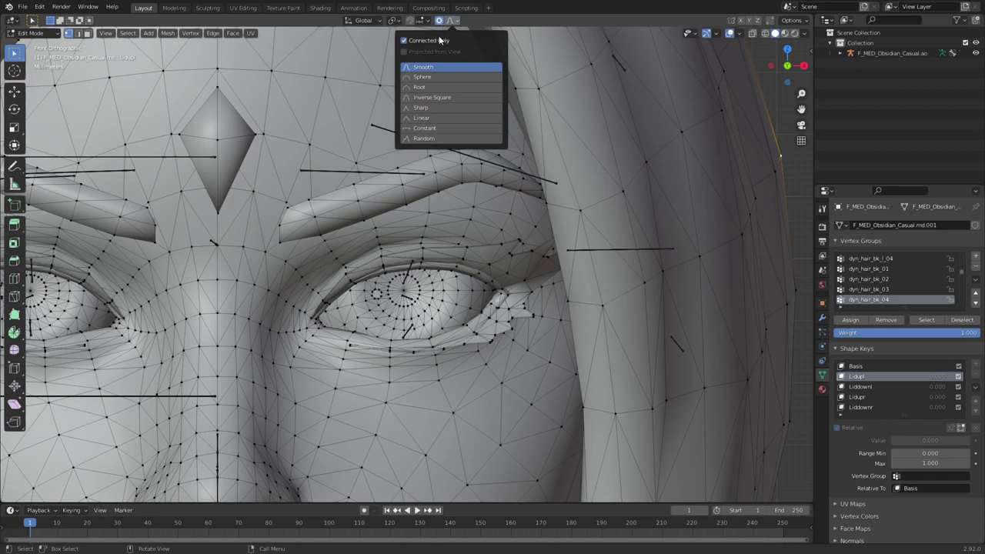
Step: Try moving two vertices at the middle of the character's left upper eyelid while adjusting the proportional size to 0.15
scroll(369, 346, "up", 6)
scroll(466, 264, "up", 2)
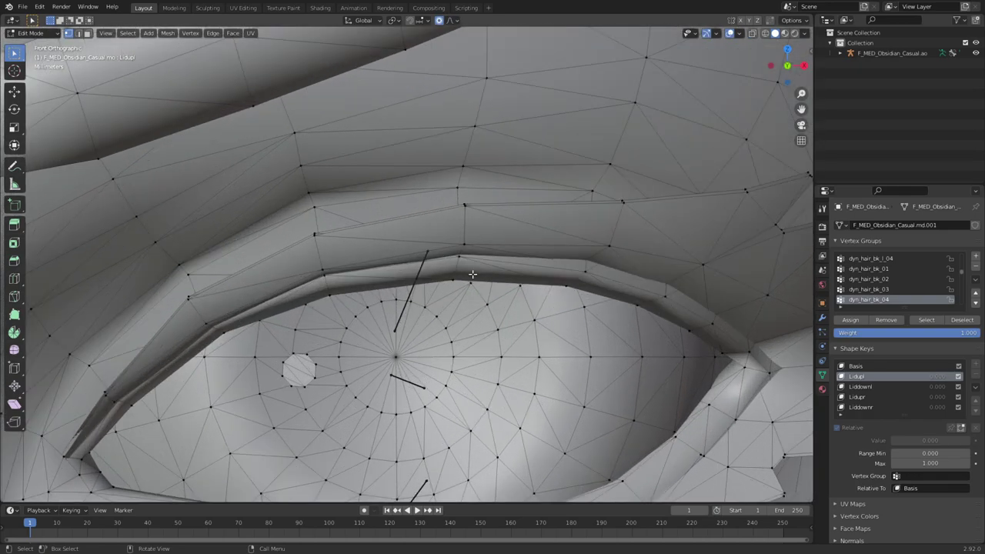
left_click(465, 243)
left_click(459, 255, "shift")
scroll(469, 263, "down", 8)
scroll(446, 268, "up", 4)
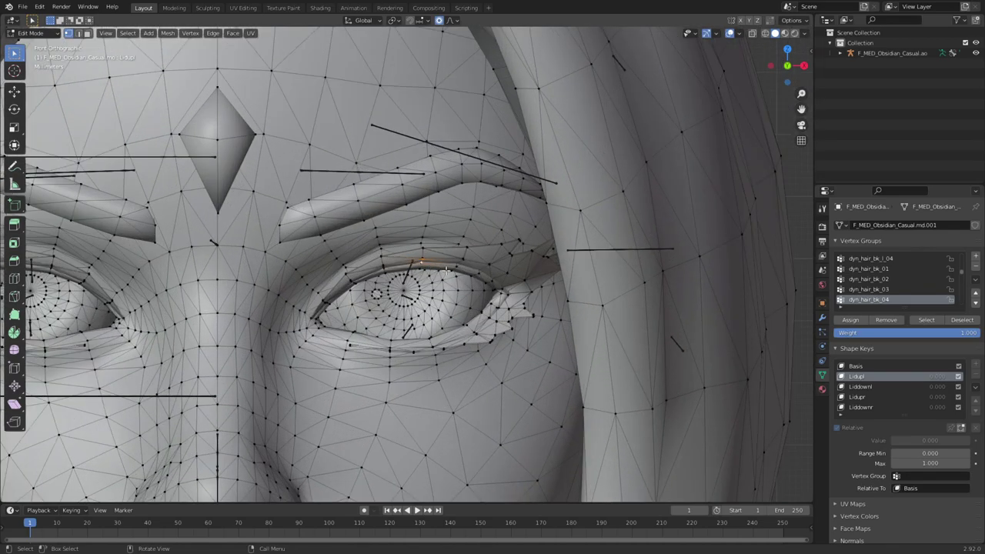
key("g")
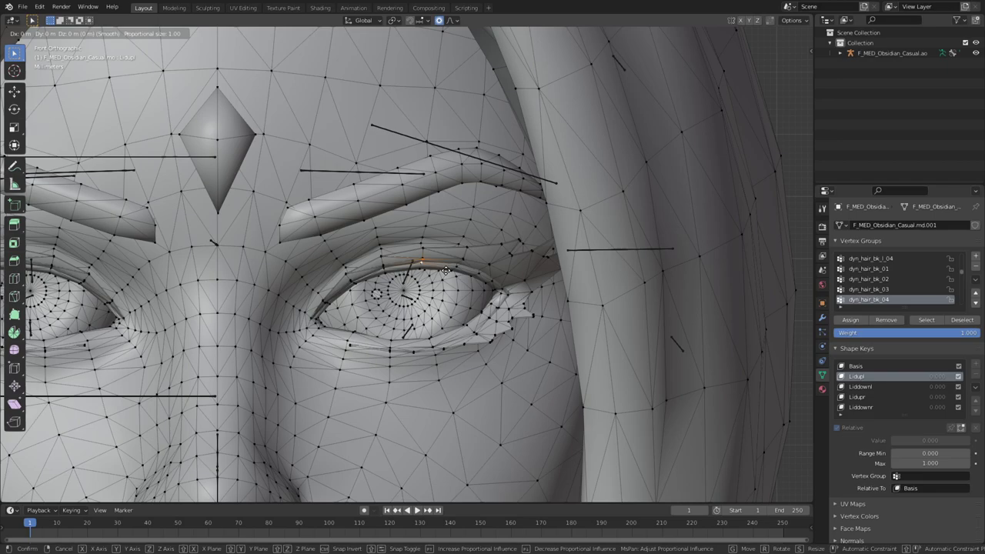
scroll(446, 270, "up", 5)
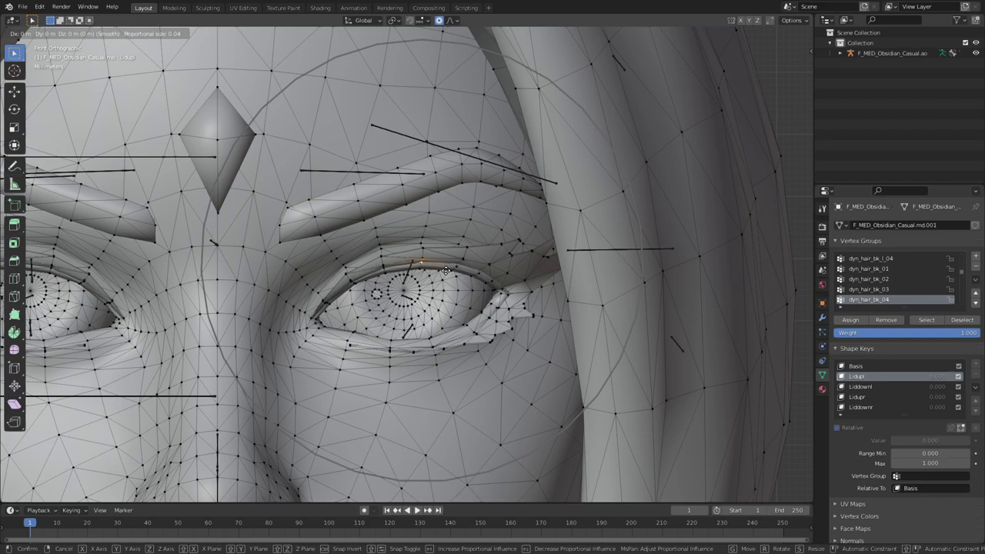
scroll(445, 270, "down", 8)
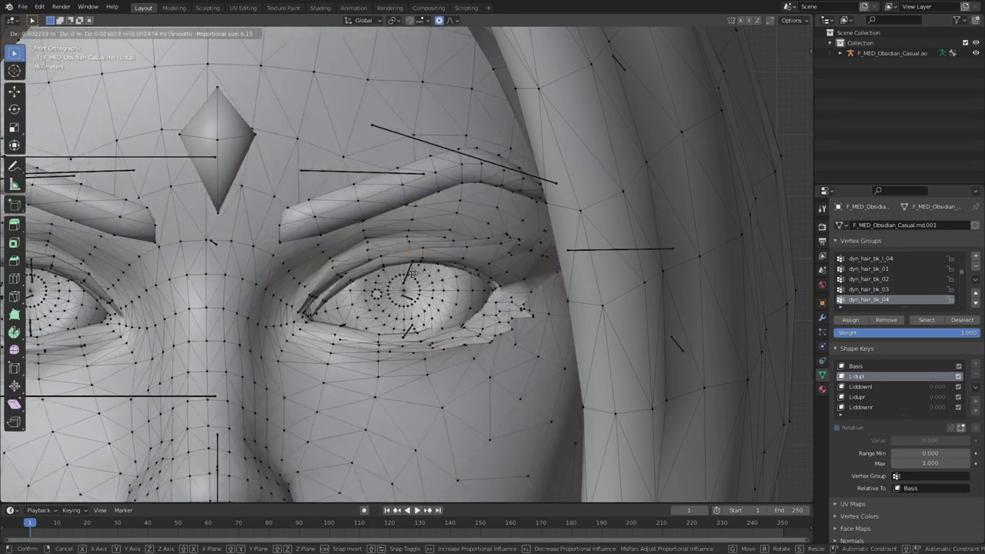
left_click(455, 303)
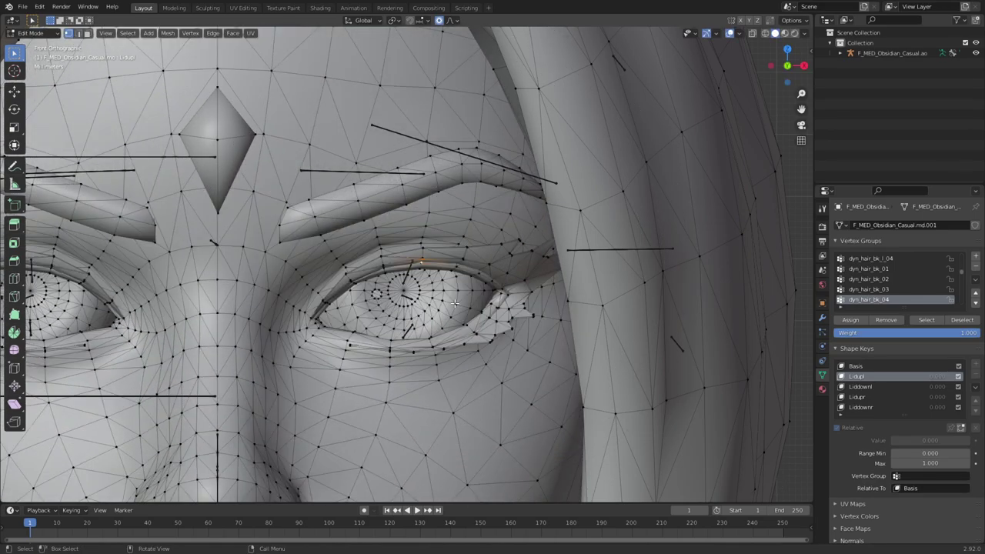
Step: Try moving the same upper eyelid vertices with the proportional size reduced to 0.02
key("g")
scroll(452, 306, "up", 5)
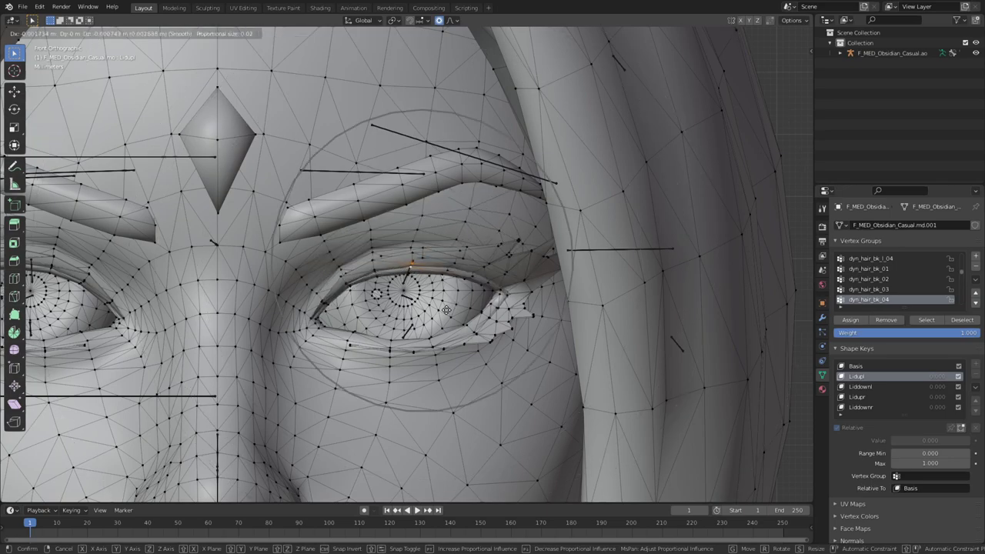
left_click(448, 311)
scroll(406, 308, "down", 4)
middle_click_drag(312, 353, 353, 354, "shift")
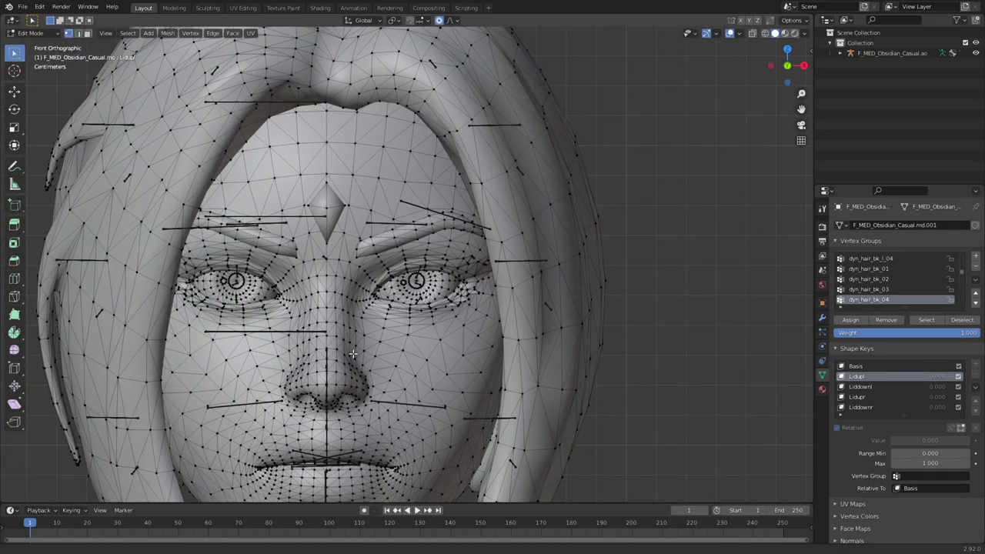
Step: Select the whole linked, spiked eyelash piece around the character's left eye and delete it
scroll(465, 326, "up", 8)
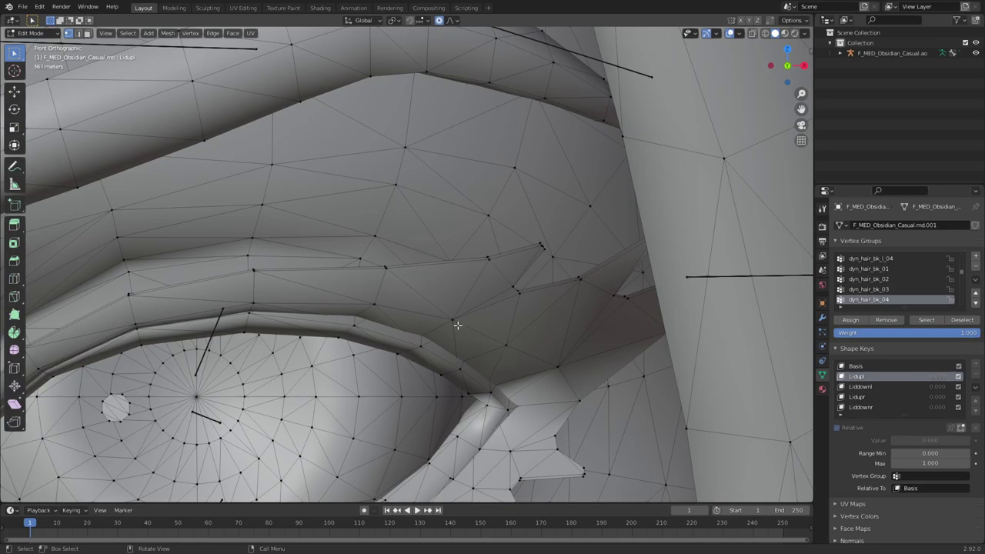
scroll(455, 325, "down", 4)
key("ctrl+l")
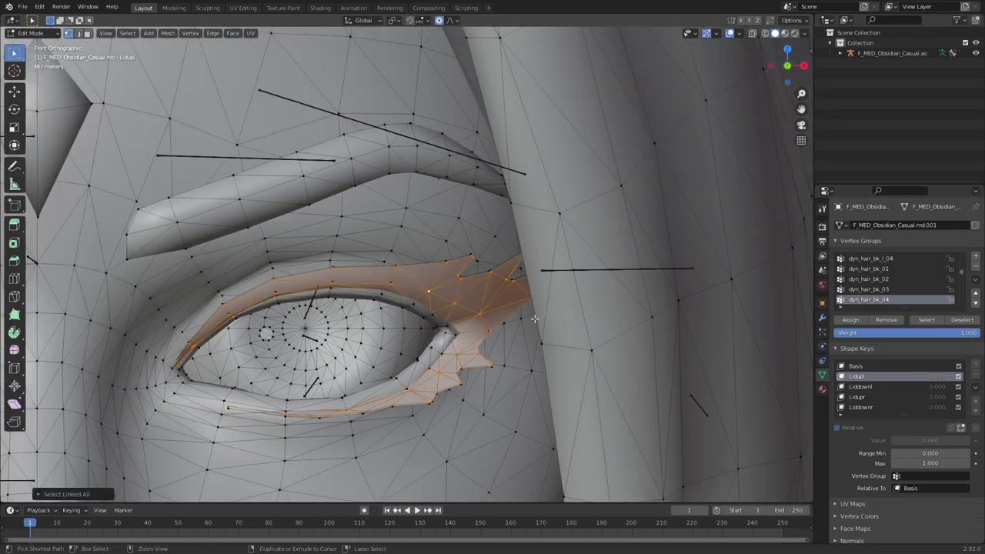
key("x")
left_click(497, 287)
scroll(497, 287, "down", 3)
middle_click_drag(85, 310, 433, 316, "shift")
scroll(433, 315, "up", 3)
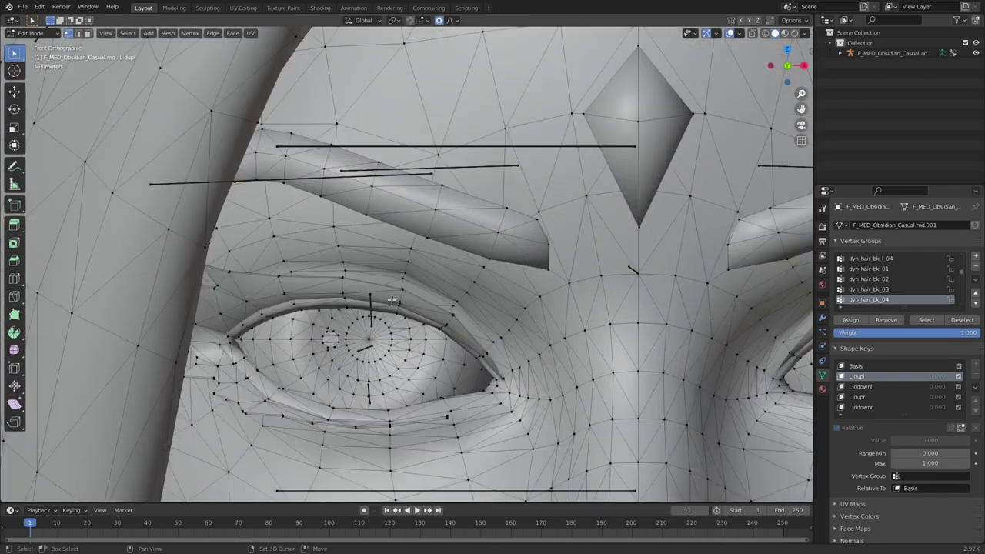
Step: In the Lidupl shape key, raise the middle of the character's left upper eyelid using a proportional size of 0.03
scroll(523, 299, "up", 5)
left_click(542, 217)
scroll(537, 244, "down", 6)
scroll(423, 314, "up", 4)
key("g")
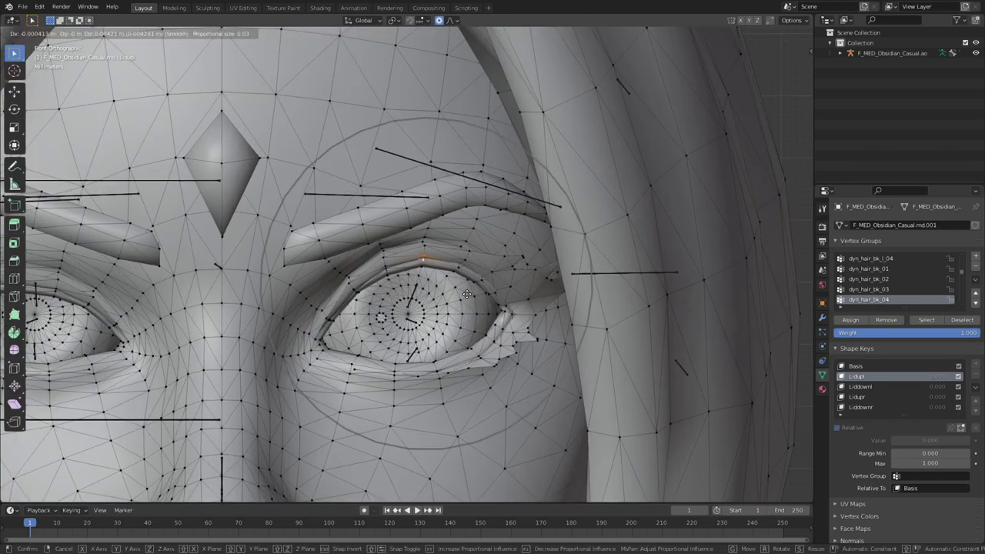
left_click(428, 240)
scroll(428, 240, "up", 1)
scroll(427, 239, "up", 1)
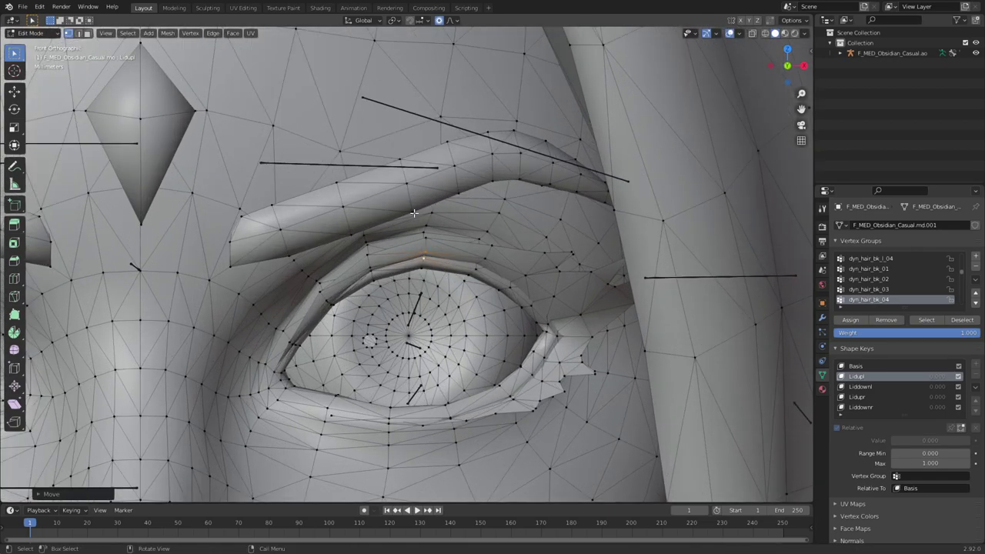
Step: Nudge the vertex just beneath the character's left eyebrow vertically, and preview the Lidupl shape key by varying its value
left_click(414, 213)
scroll(412, 325, "down", 1)
key("g")
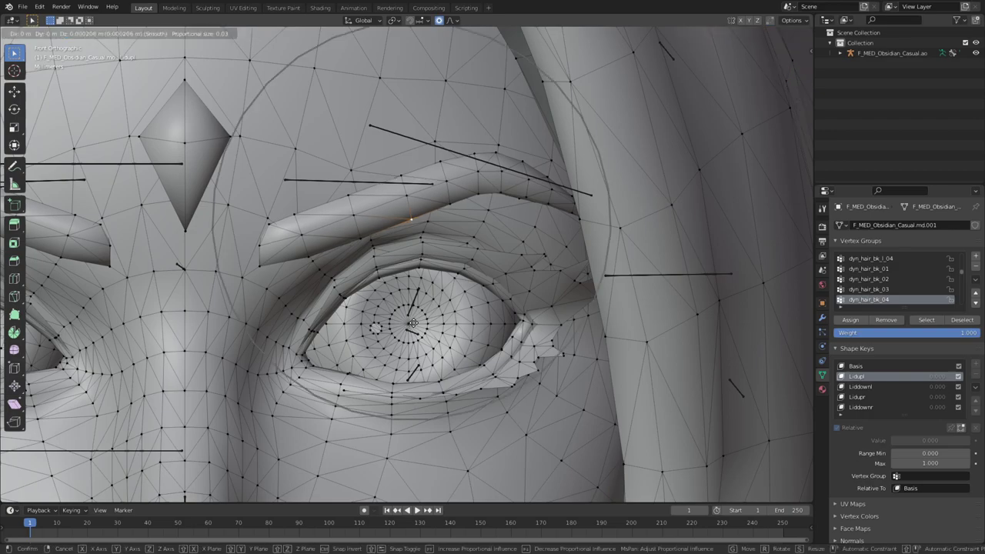
left_click(413, 321)
scroll(413, 321, "down", 2)
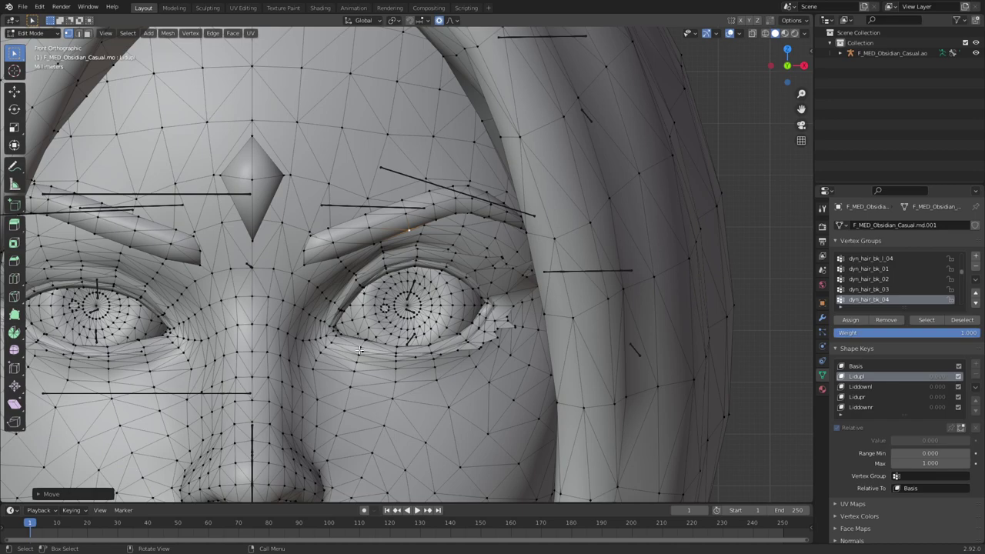
key("Tab")
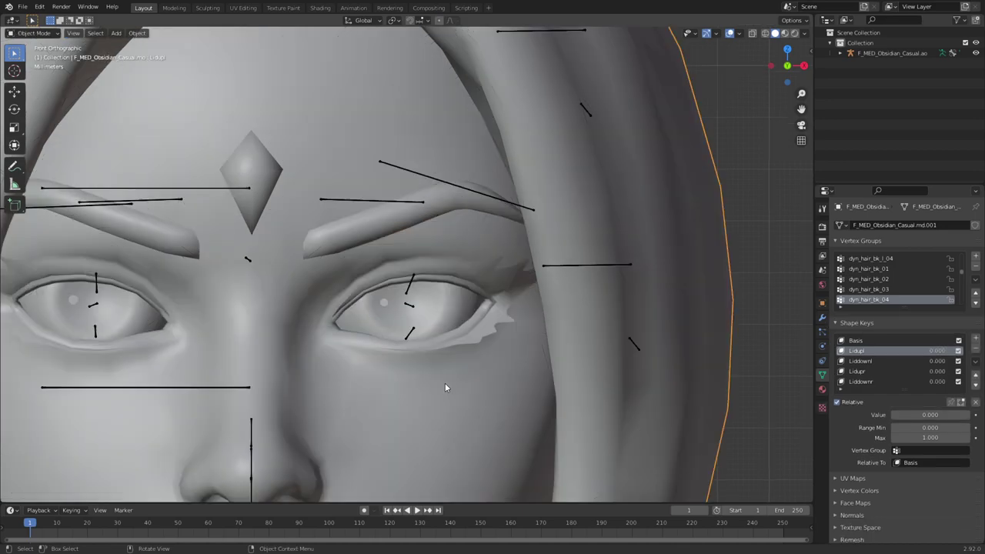
left_click_drag(917, 415, 891, 415)
Step: In the Liddownl shape key, lower the vertices at the middle of the character's left lower eyelid with proportional size 0.03
left_click(885, 361)
middle_click_drag(616, 411, 612, 401, "shift")
key("Tab")
scroll(523, 401, "up", 2)
middle_click_drag(531, 410, 535, 356, "shift")
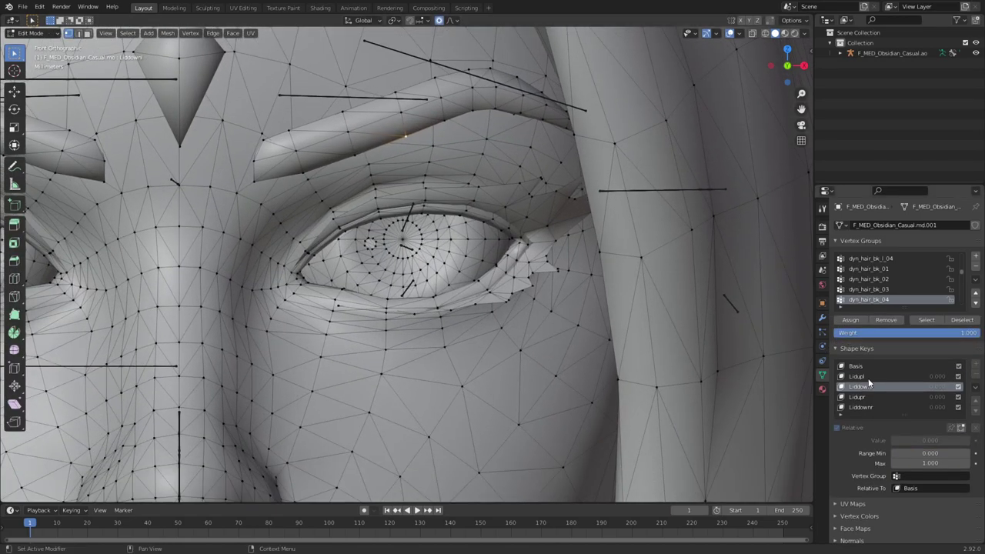
key("Tab")
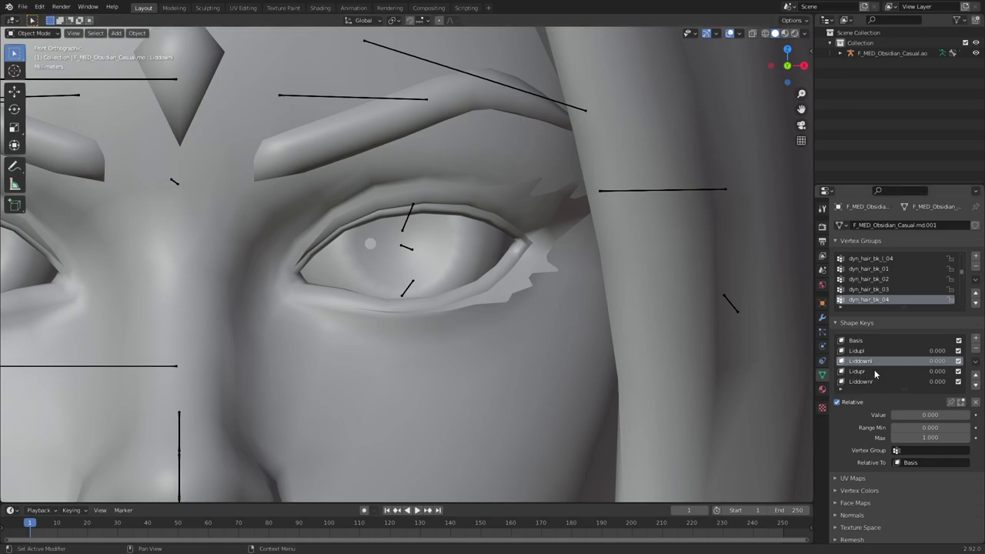
key("Tab")
scroll(485, 350, "up", 6)
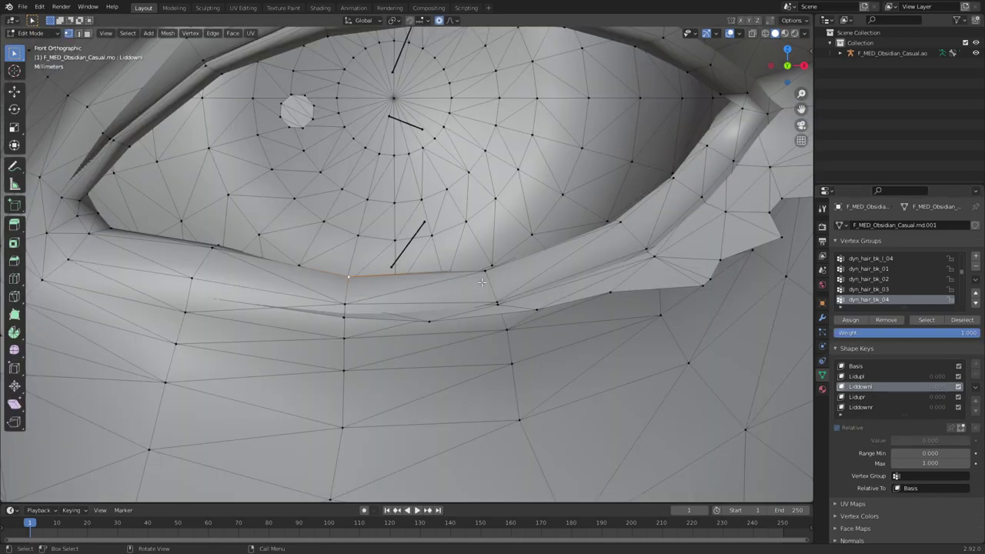
left_click(344, 278)
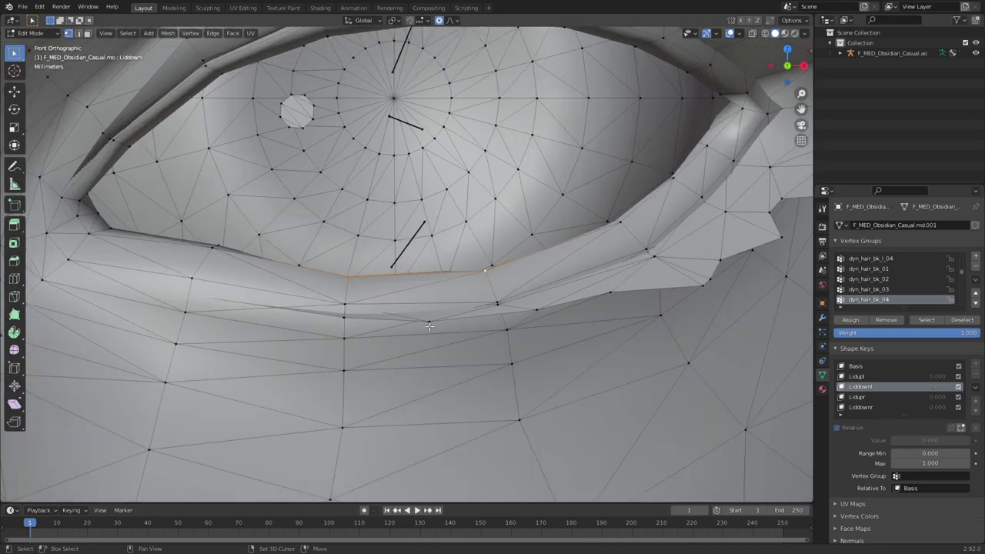
left_click(432, 334, "shift")
scroll(432, 336, "down", 5)
key("g")
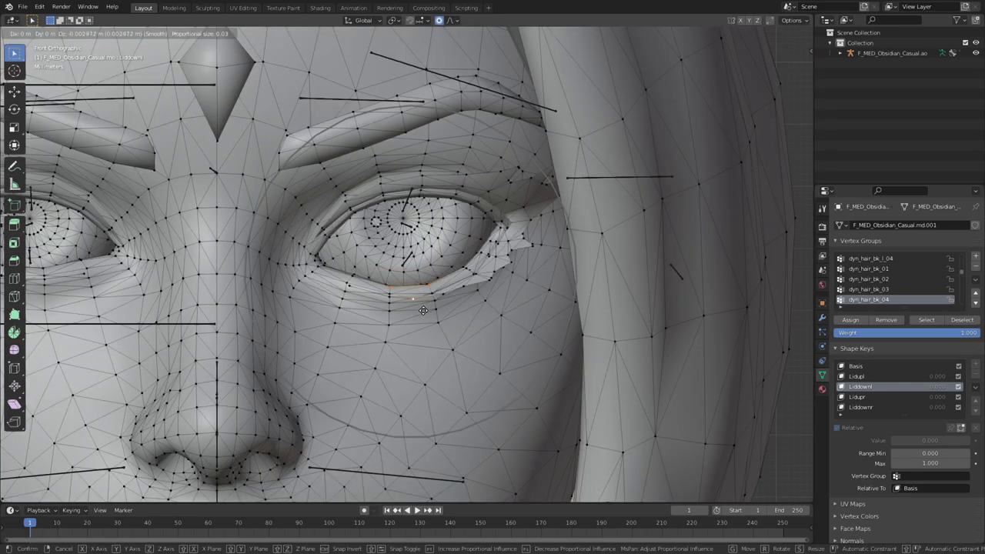
left_click(424, 310)
key("Tab")
Step: In the Lidupr shape key, raise the vertices at the middle of the character's right upper eyelid
scroll(456, 354, "down", 3)
middle_click_drag(332, 333, 535, 365, "shift")
scroll(456, 353, "up", 1)
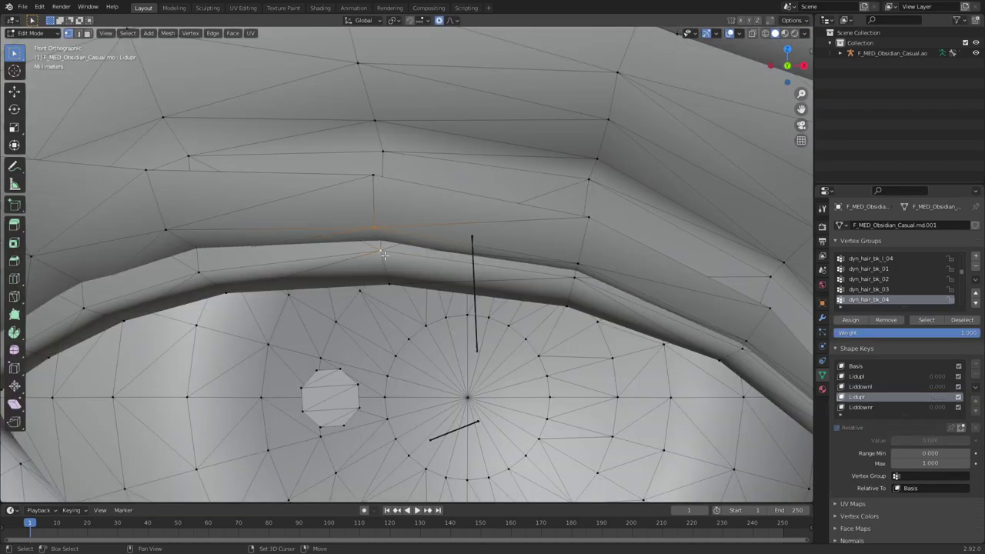
scroll(384, 255, "down", 4)
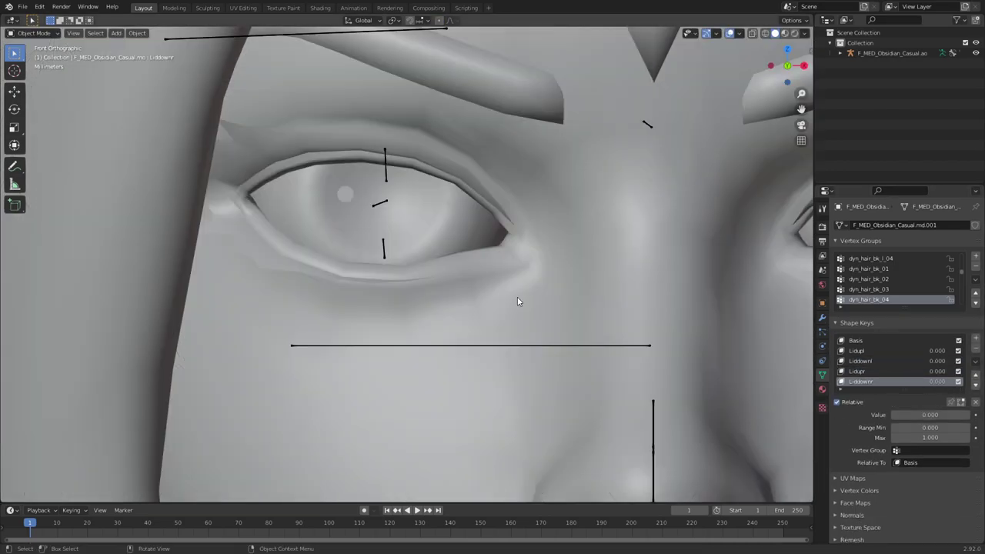
Step: In the Liddownr shape key, lower the vertices at the middle of the character's right lower eyelid
key("Tab")
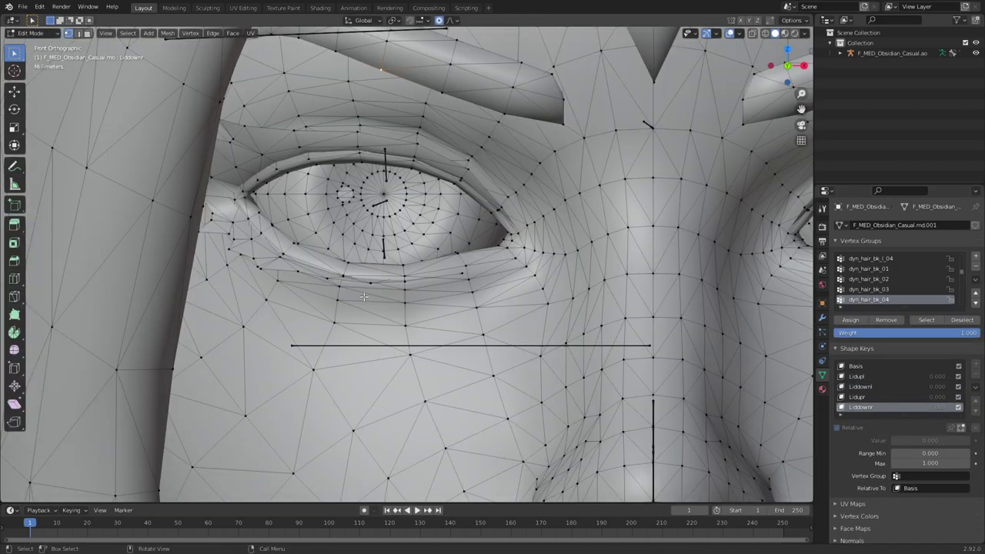
scroll(337, 270, "up", 8)
left_click(360, 302)
scroll(438, 316, "down", 5)
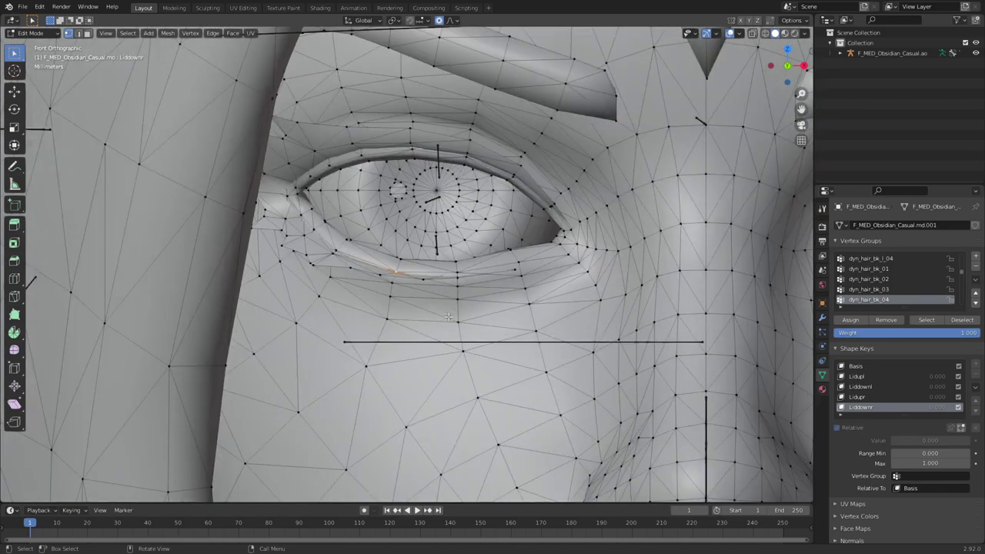
key("g")
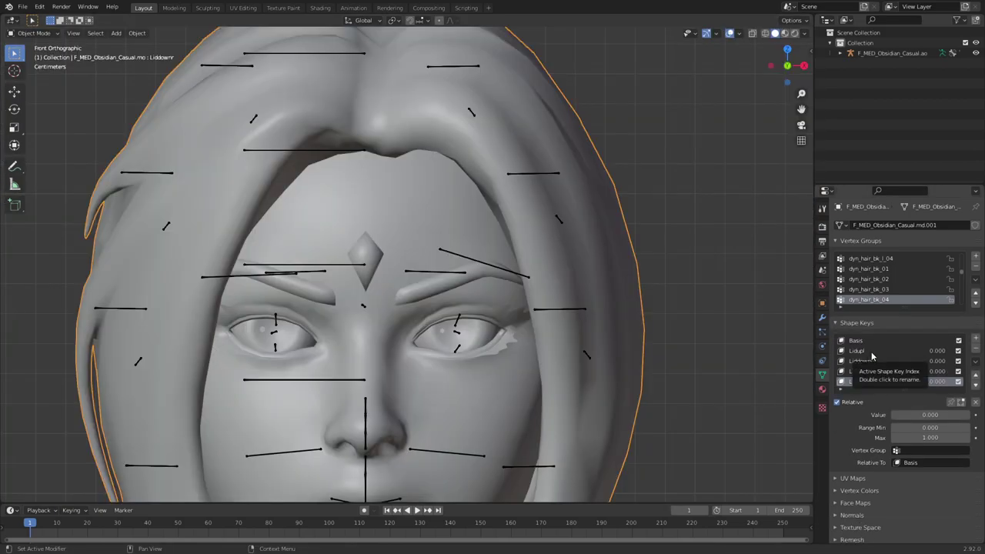
Step: Set the range minimum of the Lidupl shape key to -1 and open the Lidupr range minimum for editing
left_click(866, 351)
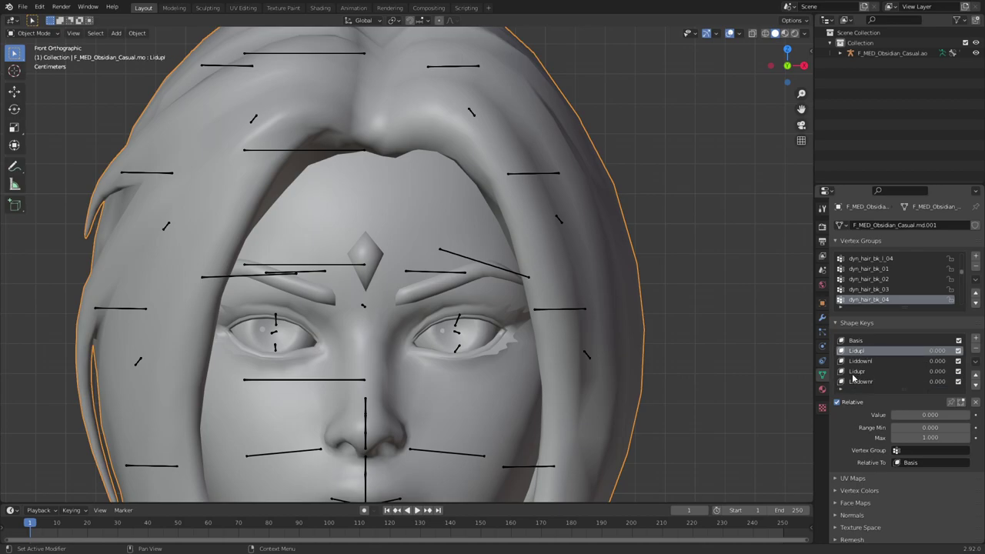
middle_click_drag(586, 395, 558, 367, "shift")
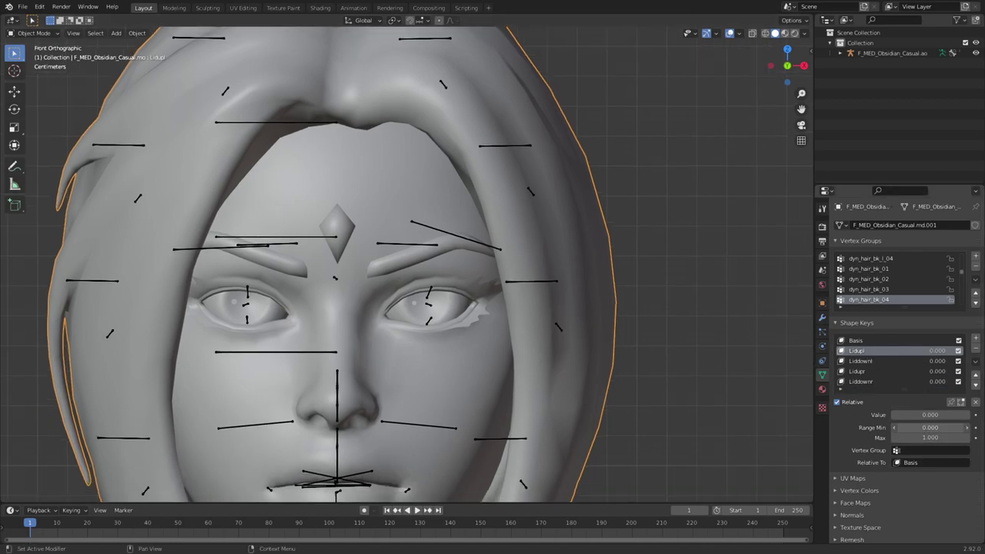
left_click(931, 428)
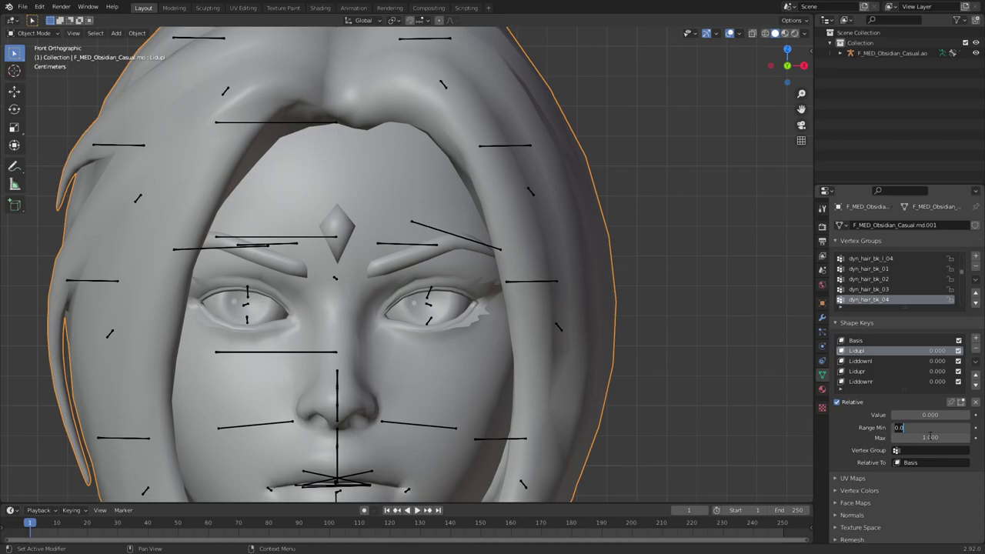
type("-1")
key("Return")
middle_click_drag(442, 402, 568, 415, "shift")
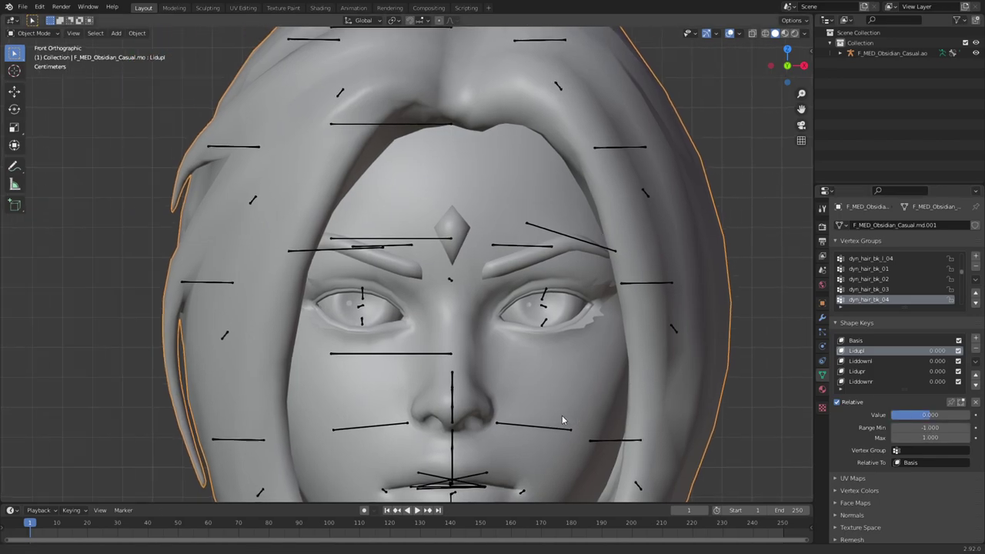
scroll(568, 419, "up", 2)
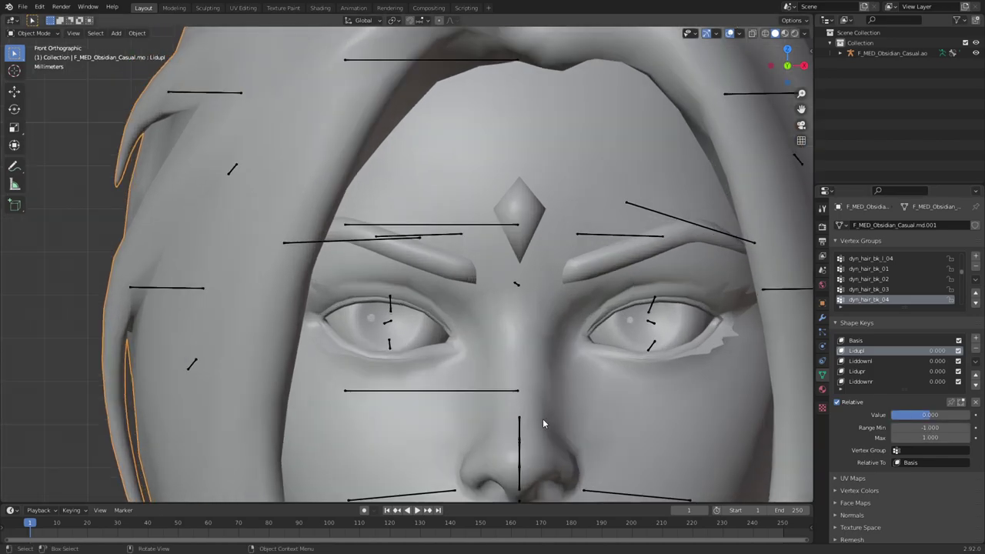
left_click(880, 370)
double_click(939, 427)
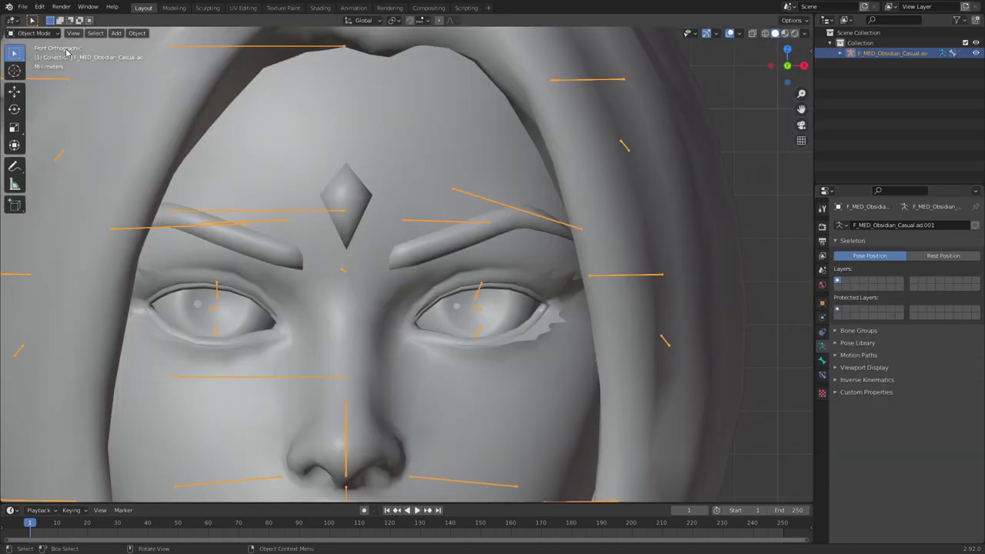
Step: Switch the selected armature to Pose Mode and examine the facial bones around the eyes
left_click(34, 33)
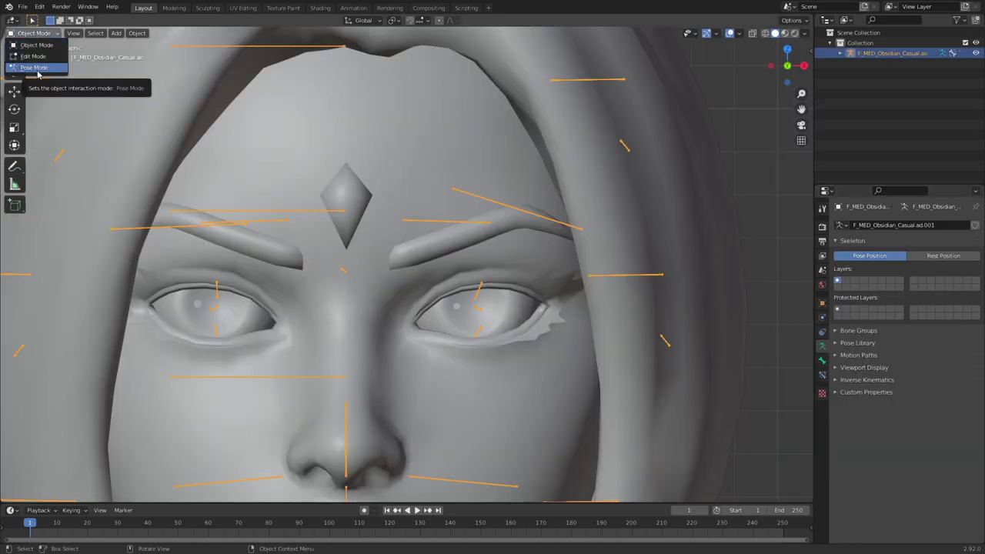
left_click(36, 68)
scroll(510, 302, "down", 5)
middle_click_drag(509, 302, 44, 82)
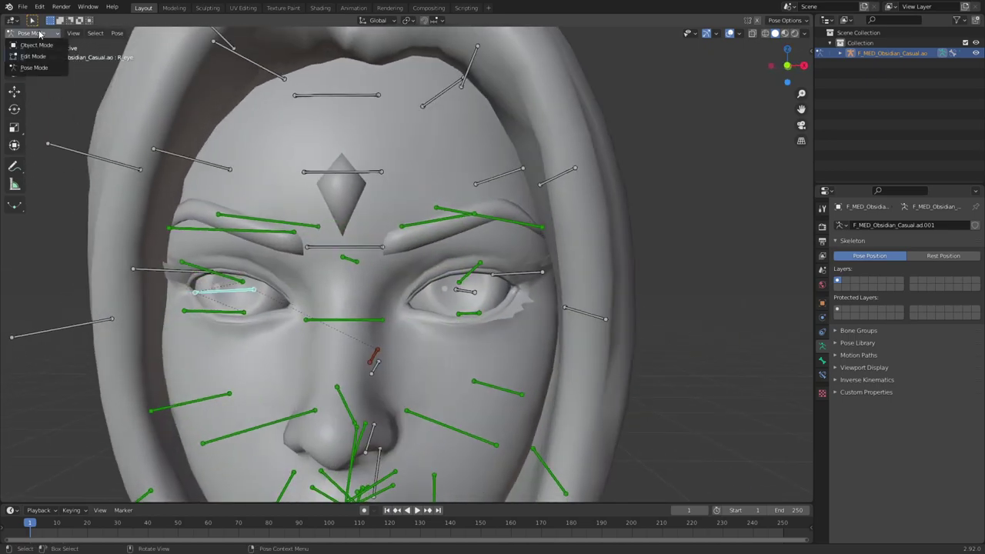
Step: In armature Edit Mode with X-axis mirroring enabled, raise the L_eye_lid_upper_mid bone along Z
left_click(33, 56)
middle_click_drag(323, 231, 395, 210)
middle_click_drag(449, 226, 548, 279)
left_click(493, 245)
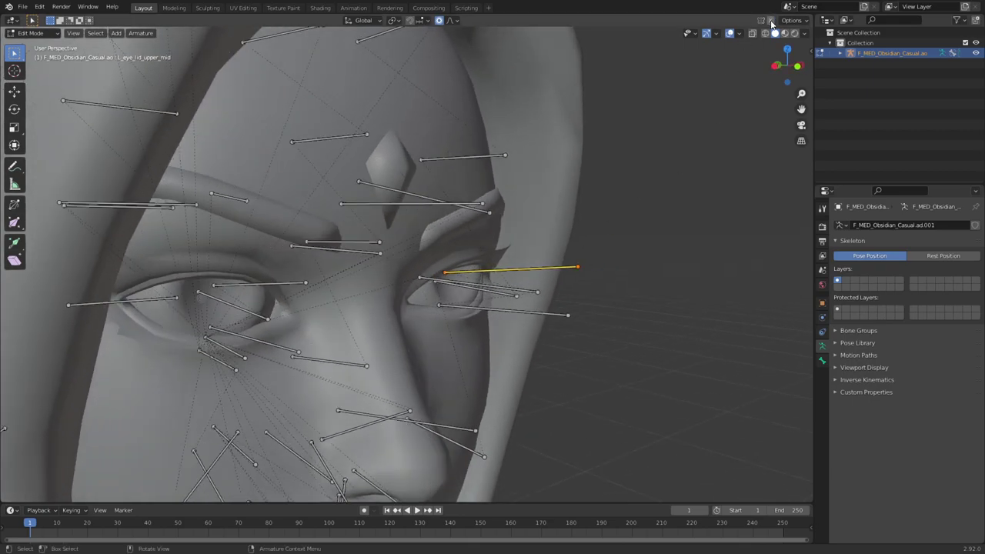
middle_click_drag(749, 141, 562, 154)
left_click(14, 93)
middle_click_drag(308, 223, 468, 236)
scroll(446, 234, "up", 3)
left_click_drag(484, 228, 492, 209)
middle_click_drag(191, 251, 390, 287)
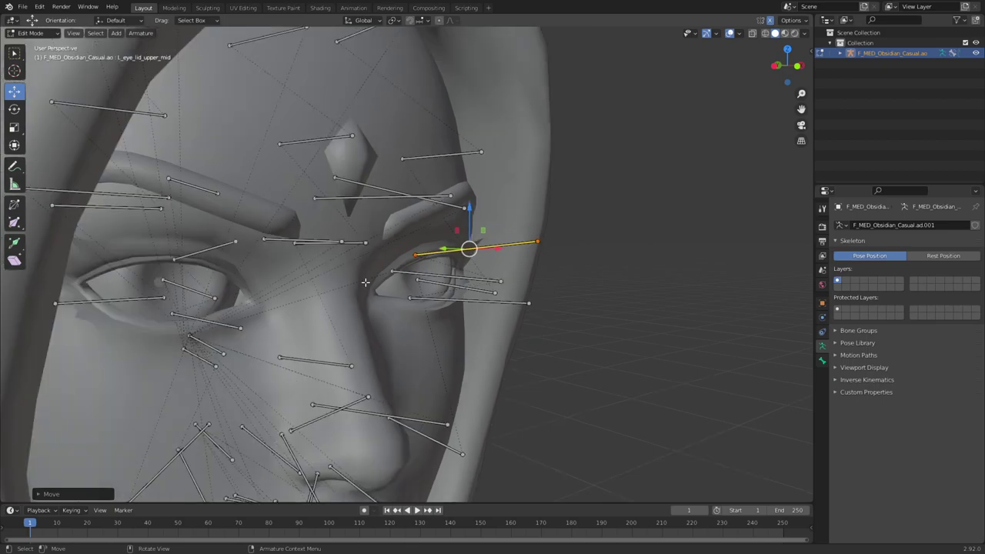
Step: Lower the L_eye_lid_lower_mid bone slightly along Z
left_click(481, 307)
scroll(473, 306, "up", 4)
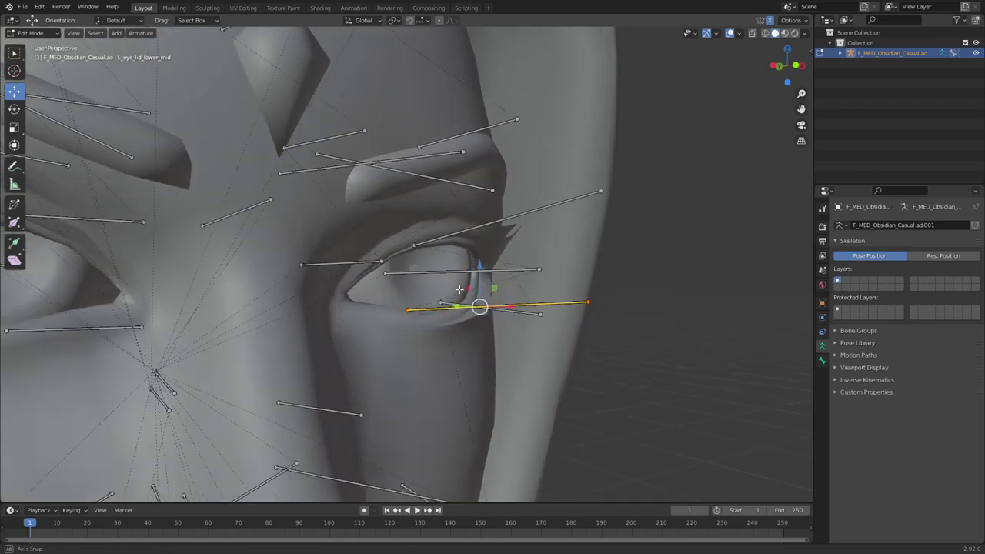
left_click_drag(477, 277, 479, 288)
scroll(458, 282, "down", 5)
middle_click_drag(459, 281, 419, 302)
Step: Return the armature to Pose Mode and select the L_eye bone with the Rotate tool active
key("Tab")
left_click(388, 275)
left_click(13, 92)
left_click(13, 110)
scroll(385, 265, "up", 2)
middle_click_drag(384, 265, 443, 250)
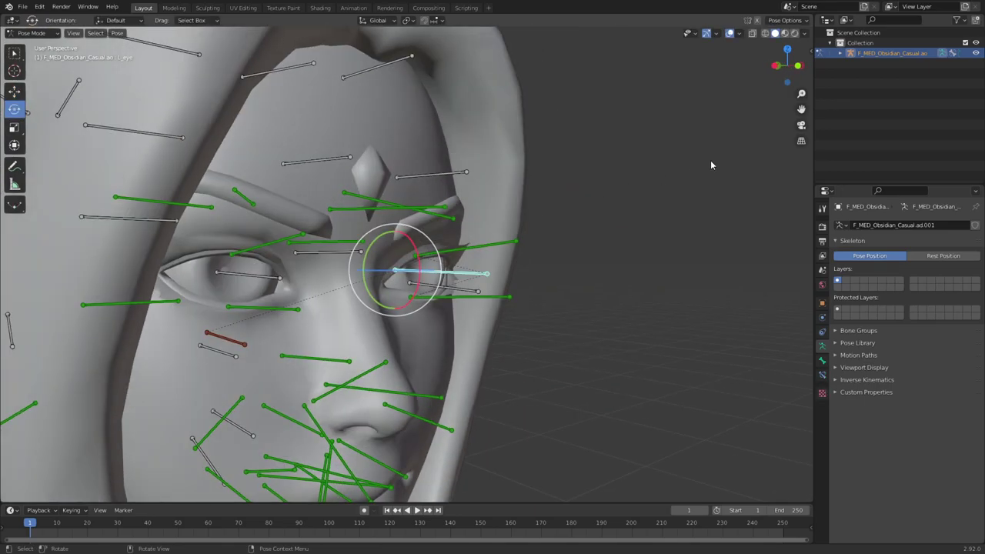
scroll(650, 160, "down", 5)
middle_click_drag(697, 160, 634, 157)
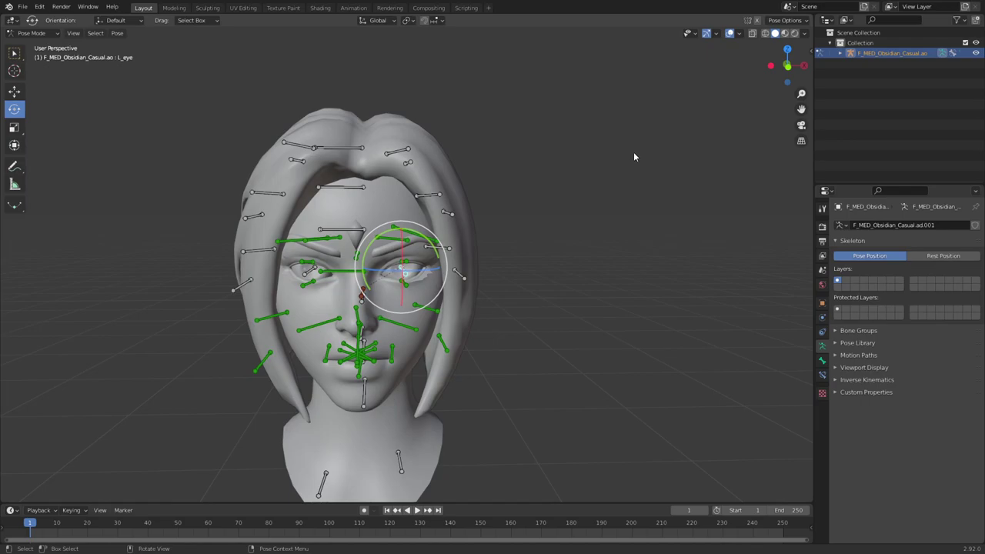
Step: Display the bone's transform properties and rotate L_eye slightly, to a quaternion X of about 0.018
left_click(810, 51)
scroll(433, 292, "up", 5)
middle_click_drag(433, 293, 484, 284)
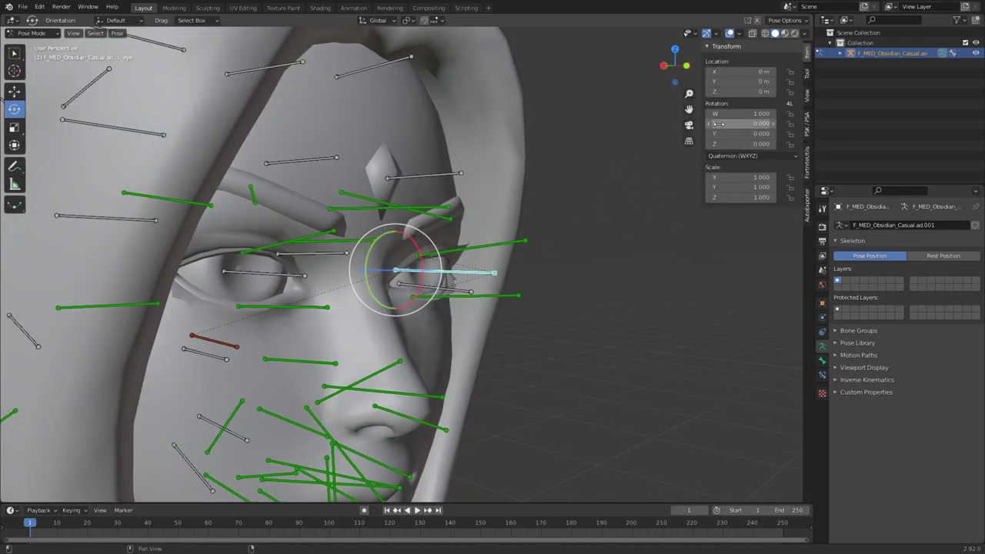
scroll(443, 291, "up", 3)
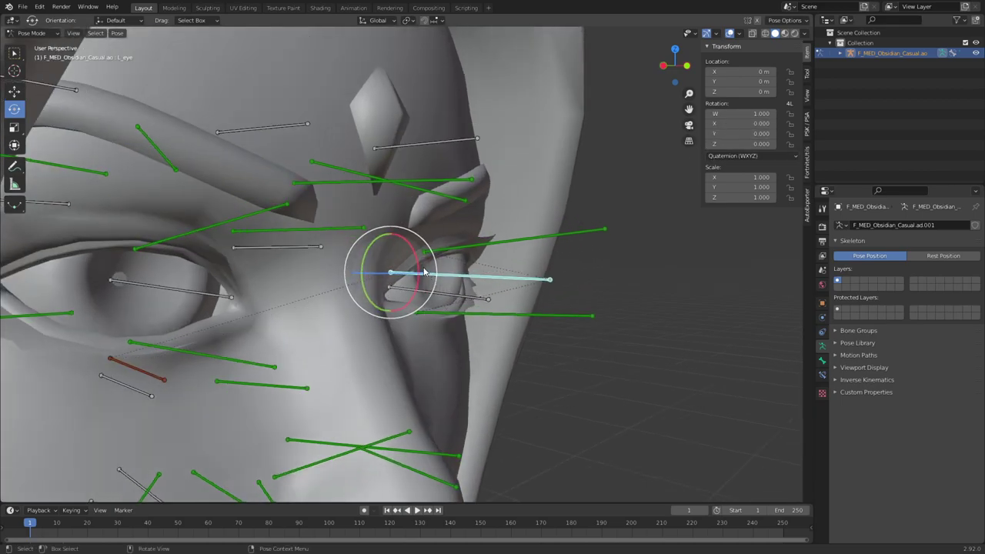
left_click_drag(420, 267, 415, 259)
scroll(416, 258, "down", 6)
middle_click_drag(416, 258, 333, 262)
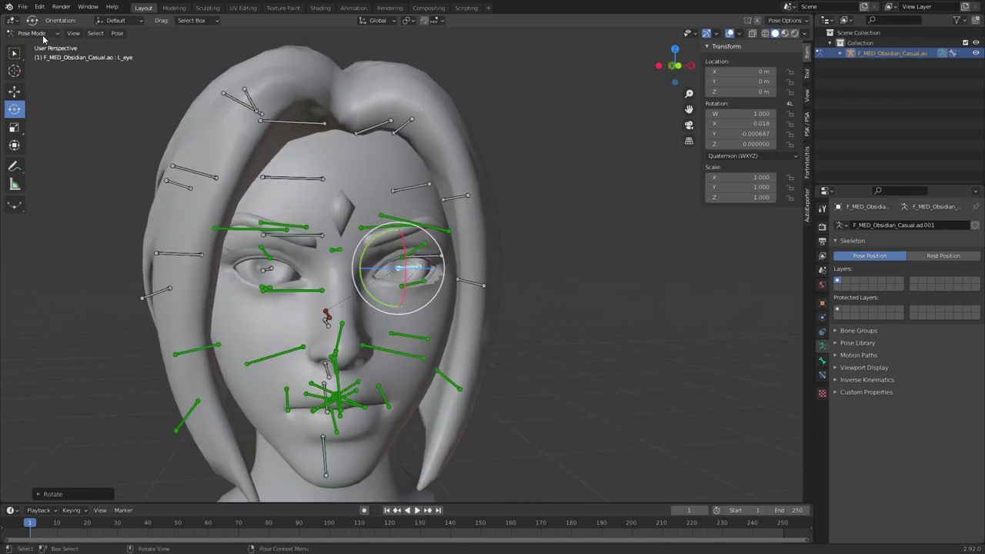
Step: In armature Edit Mode, parent the upper and lower middle eyelid bones of both eyes to the lower of the two adjacent bones inside the head
left_click(41, 34)
left_click(39, 57)
scroll(404, 257, "up", 3)
middle_click_drag(404, 258, 463, 252)
left_click(462, 239)
left_click(440, 288, "shift")
middle_click_drag(440, 288, 320, 262)
left_click(330, 244, "shift")
left_click(321, 291, "shift")
scroll(321, 291, "down", 3)
middle_click_drag(646, 339, 567, 343)
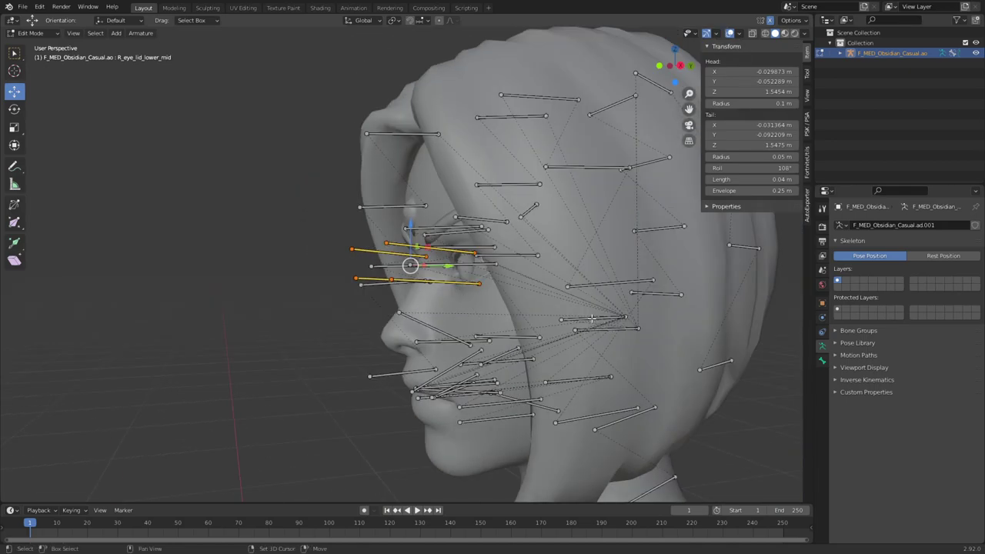
left_click(591, 318, "shift")
key("ctrl+z")
left_click(602, 331, "shift")
key("ctrl+p")
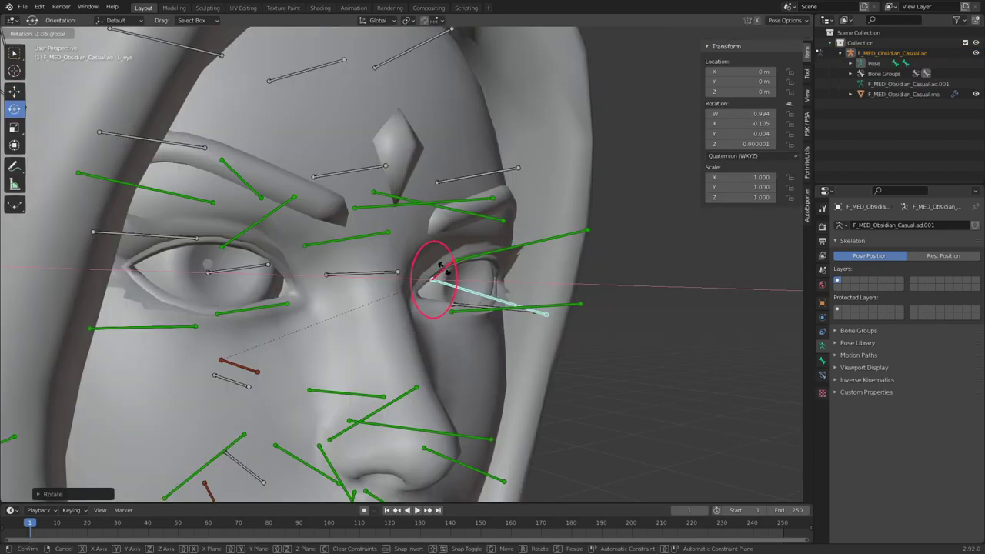
Step: In Pose Mode, test the L_eye bone by rotating it about X, ending at a quaternion X of about -0.064
left_click_drag(447, 250, 534, 234)
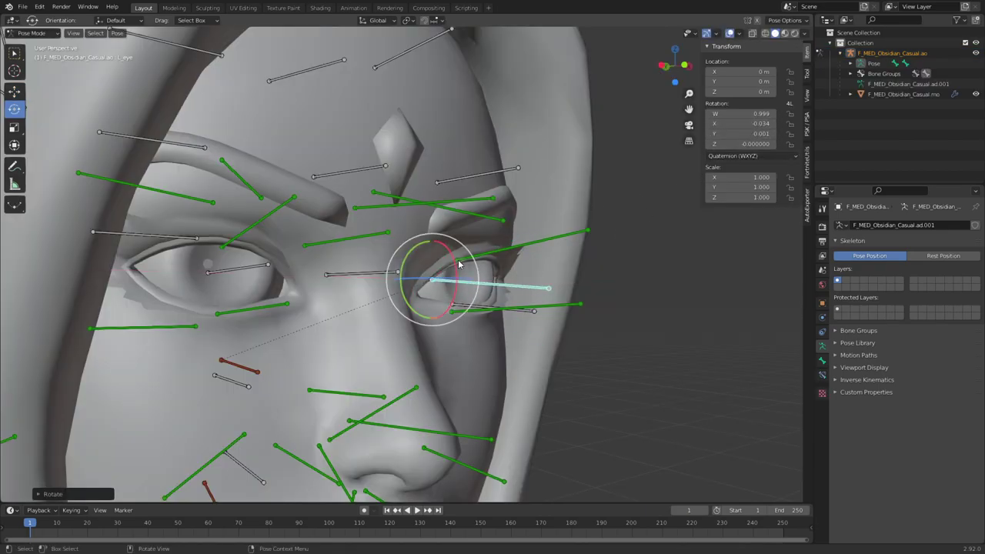
mouse_move(457, 273)
left_mouse_down()
mouse_move(444, 246)
mouse_move(467, 262)
left_mouse_up()
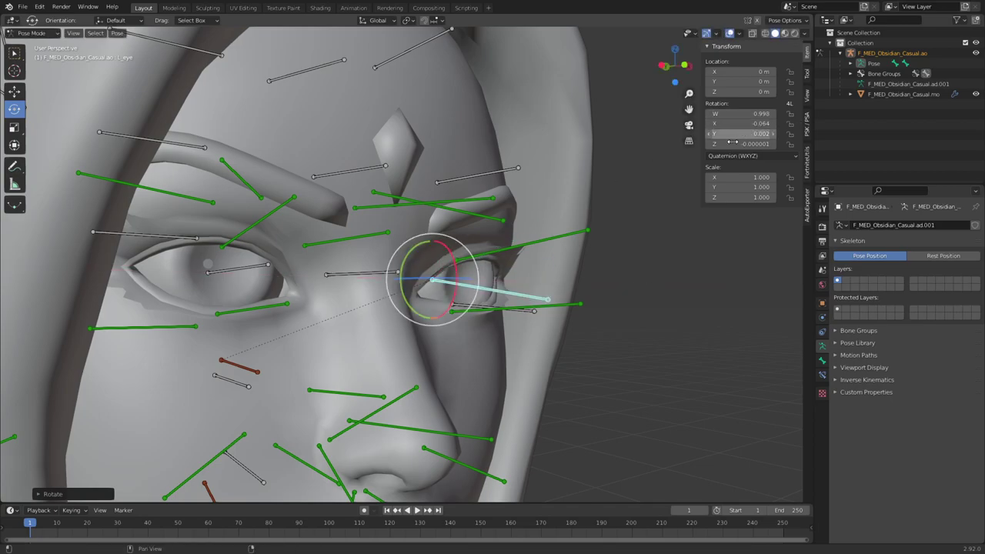
Step: Copy the L_eye bone's quaternion X rotation as a new driver
middle_click_drag(638, 192, 519, 230)
scroll(518, 207, "down", 4)
middle_click_drag(516, 184, 548, 185)
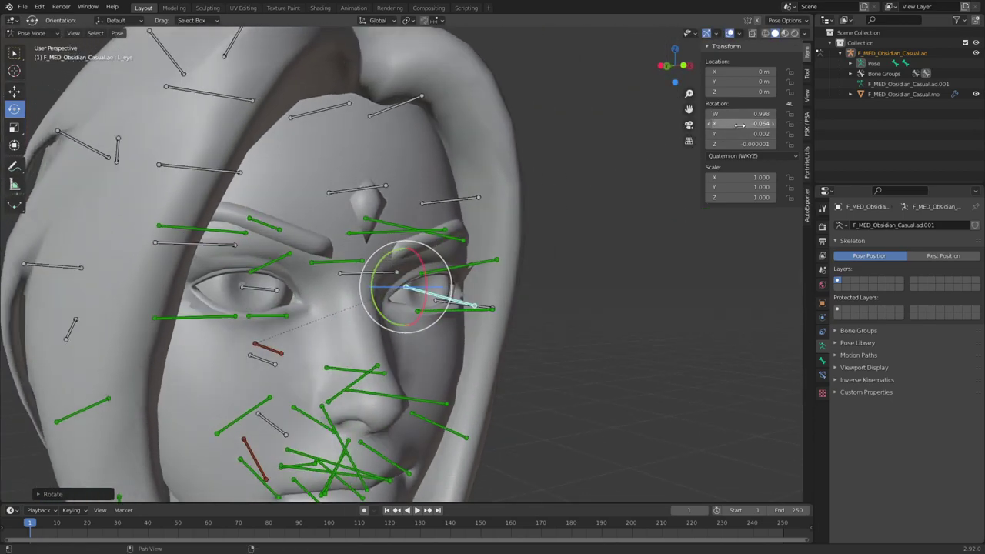
right_click(739, 126)
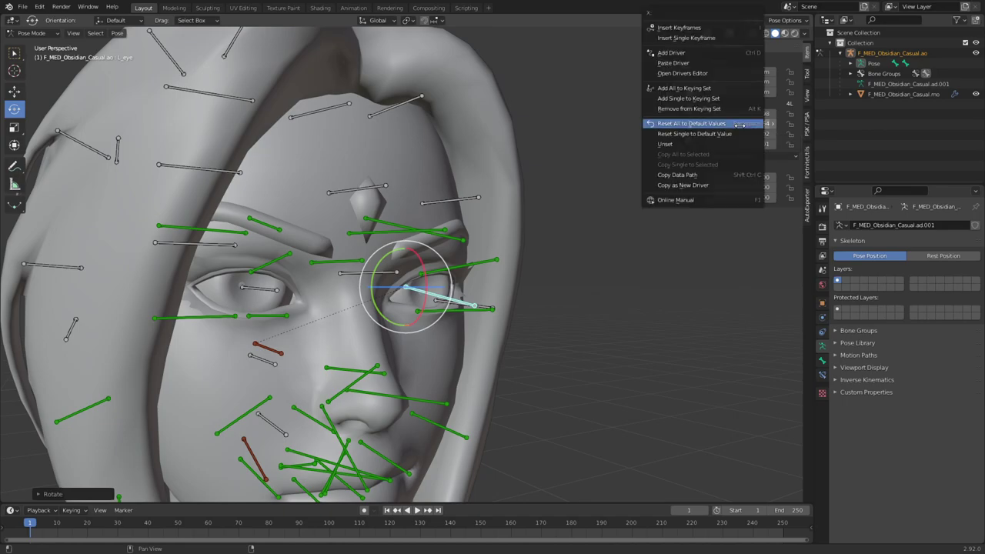
left_click(682, 185)
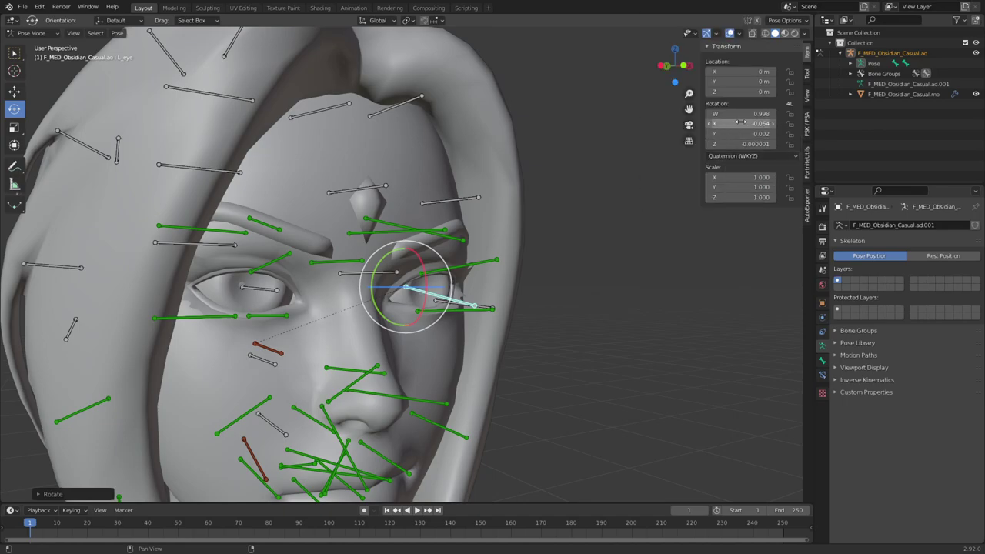
Step: In Object Mode, select the head mesh and make its Lidupl shape key active
scroll(385, 269, "down", 5)
middle_click_drag(385, 269, 406, 228)
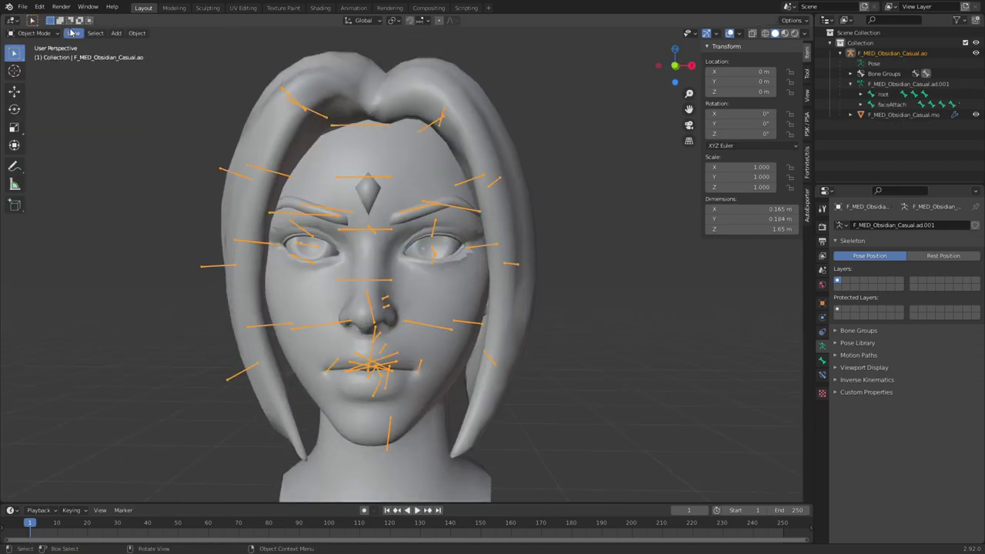
left_click(431, 184)
middle_click_drag(546, 326, 636, 319)
left_click(857, 351)
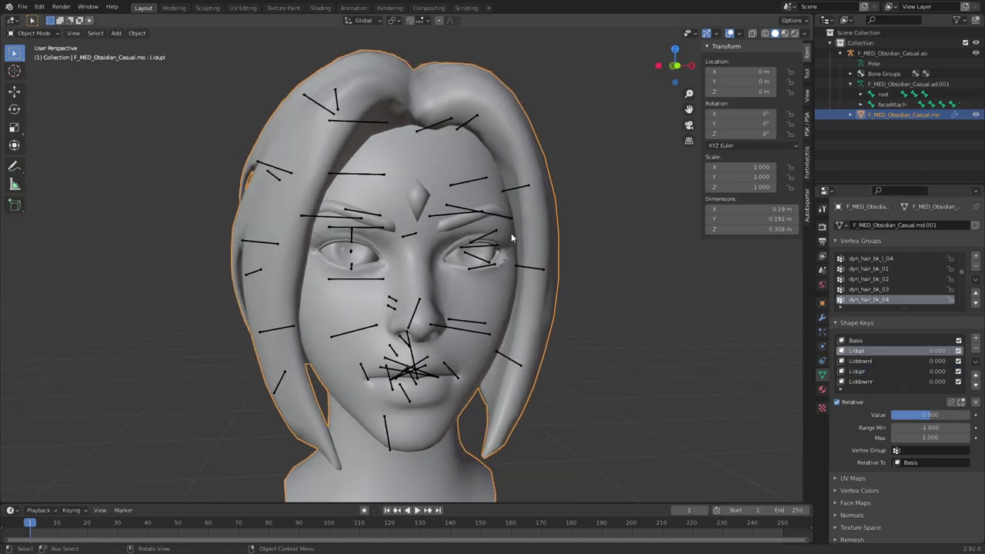
scroll(501, 227, "up", 3)
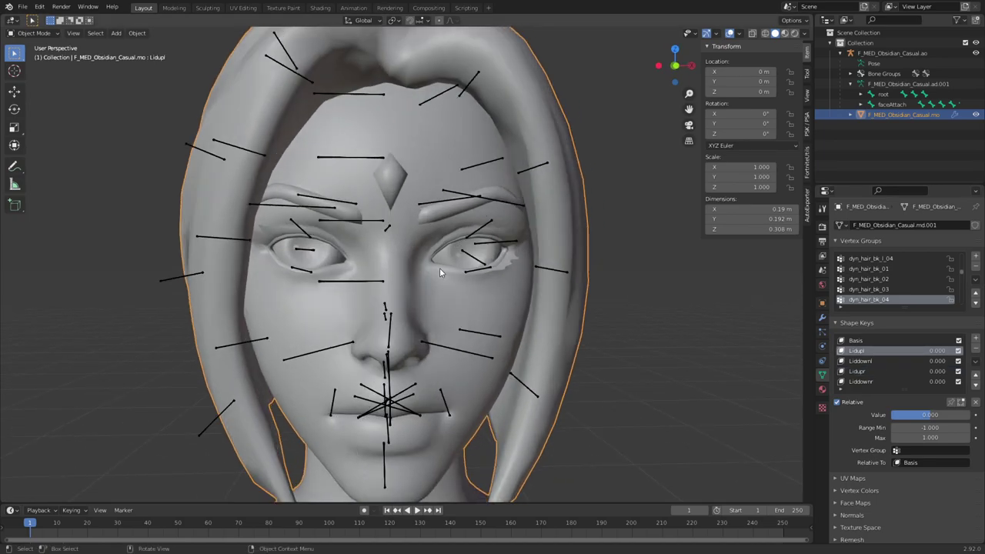
middle_click_drag(445, 284, 444, 269)
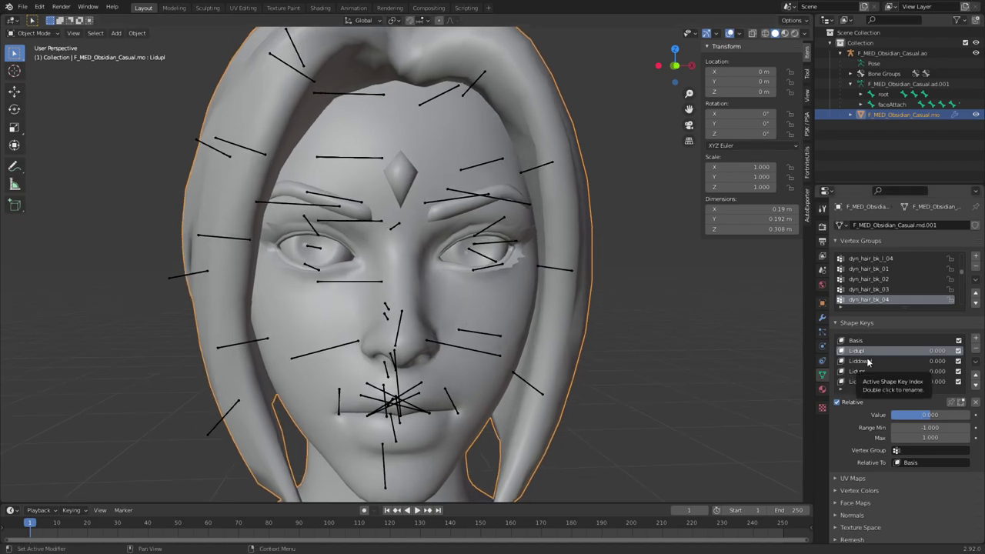
Step: Paste the copied L_eye rotation driver onto the Lidupl shape key's value
right_click(934, 414)
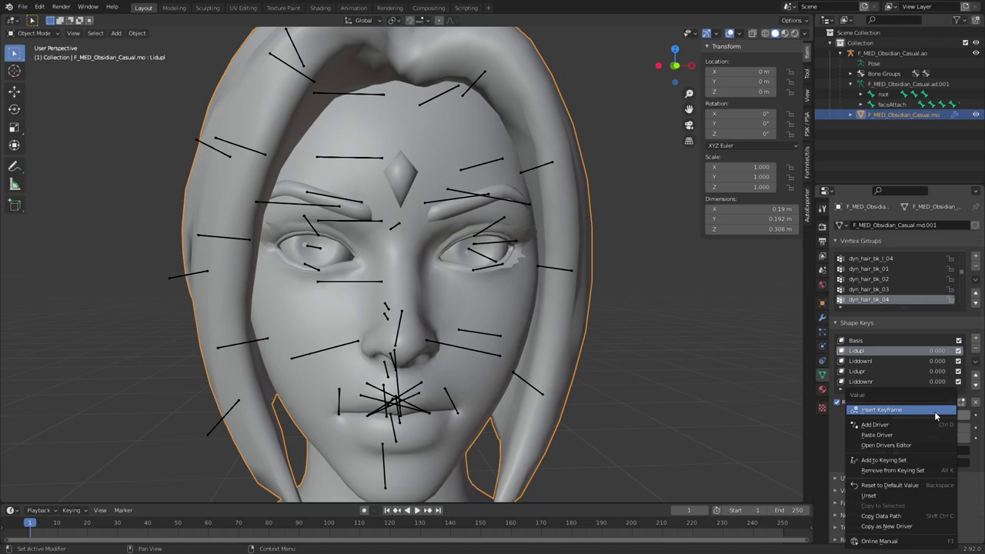
left_click(874, 384)
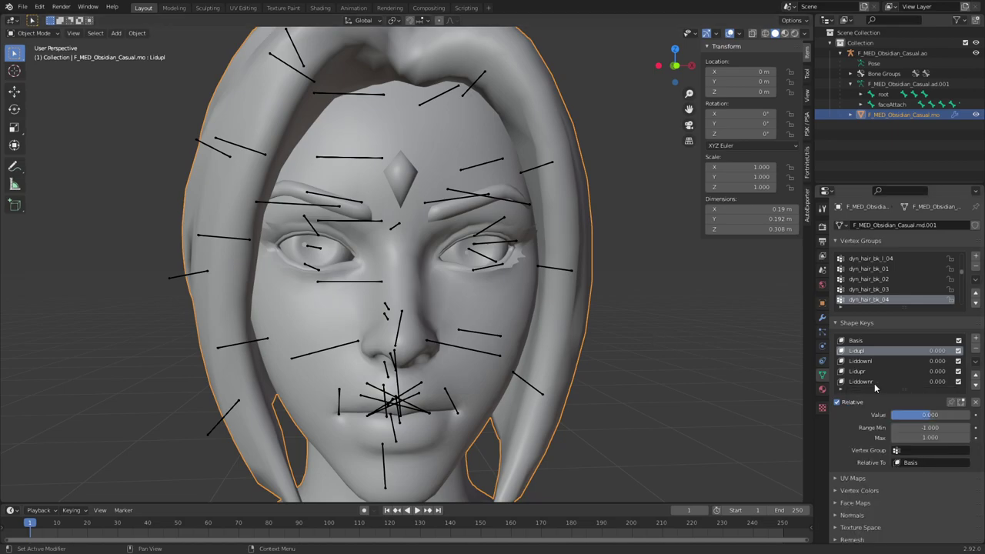
right_click(922, 413)
left_click(924, 419)
Step: Edit the Lidupl driver to a Scripted Expression of rotation_quaternion*3
right_click(934, 422)
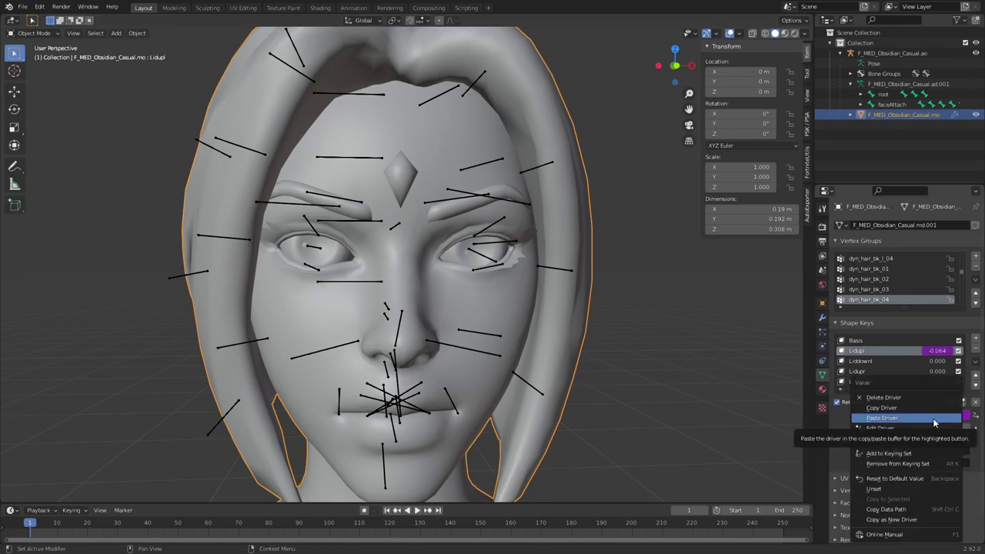
left_click(920, 428)
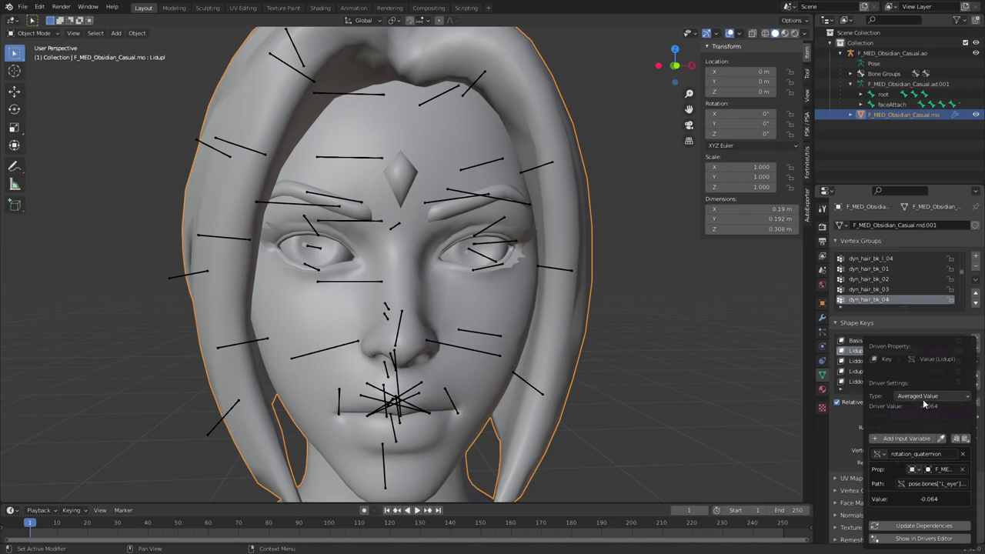
left_click(928, 395)
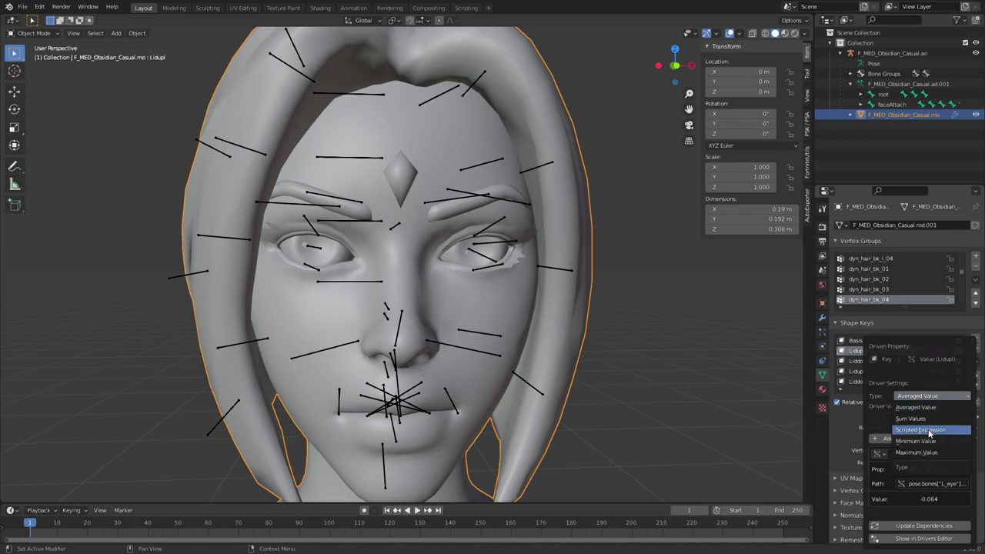
left_click(929, 431)
left_click(936, 409)
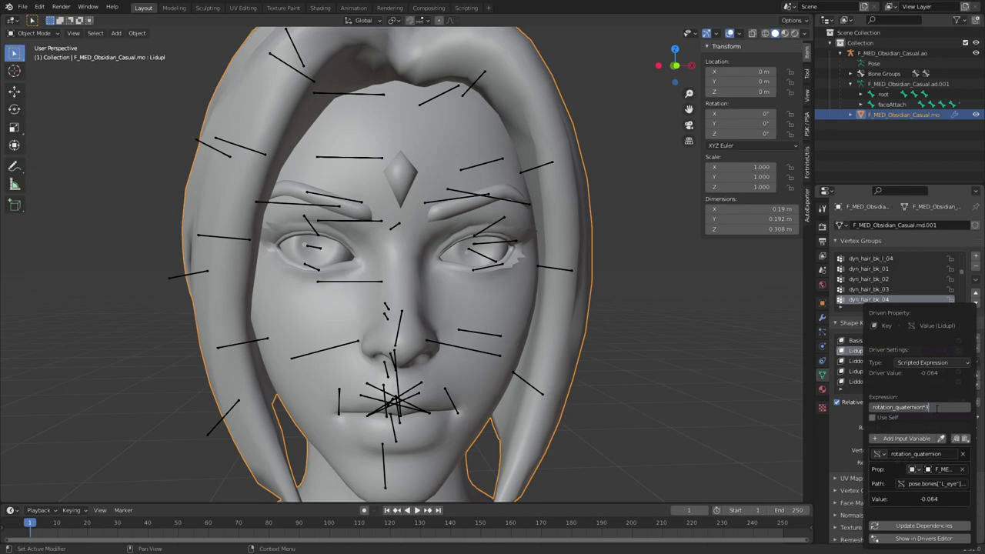
type("*3")
key("Return")
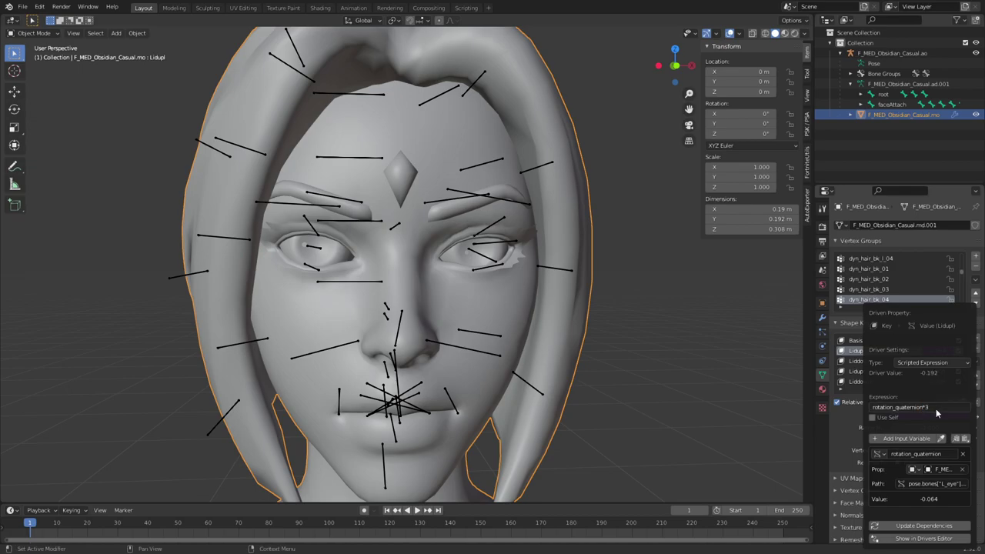
Step: Copy the Lidupl driver and paste it onto the Liddownl shape key's value
right_click(936, 416)
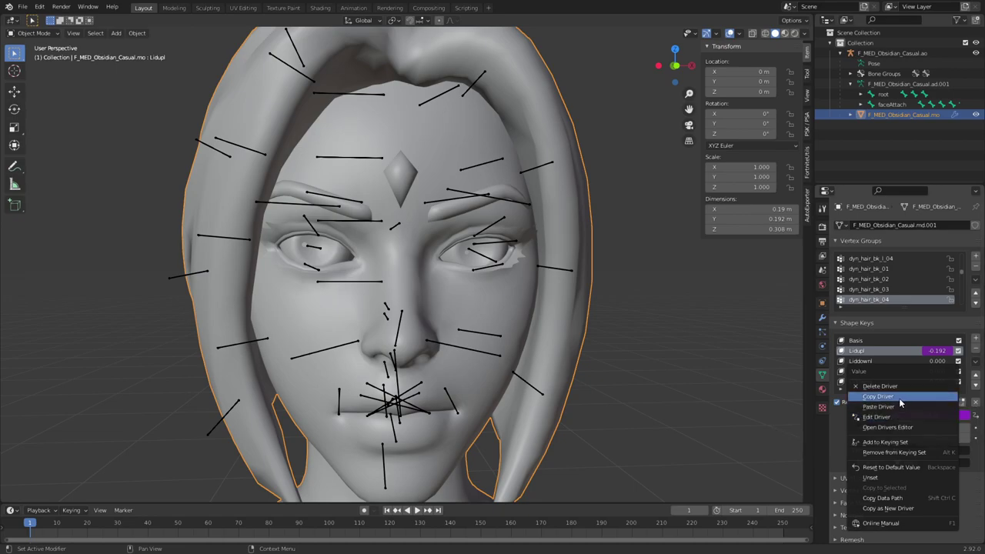
left_click(899, 398)
left_click(884, 361)
right_click(934, 414)
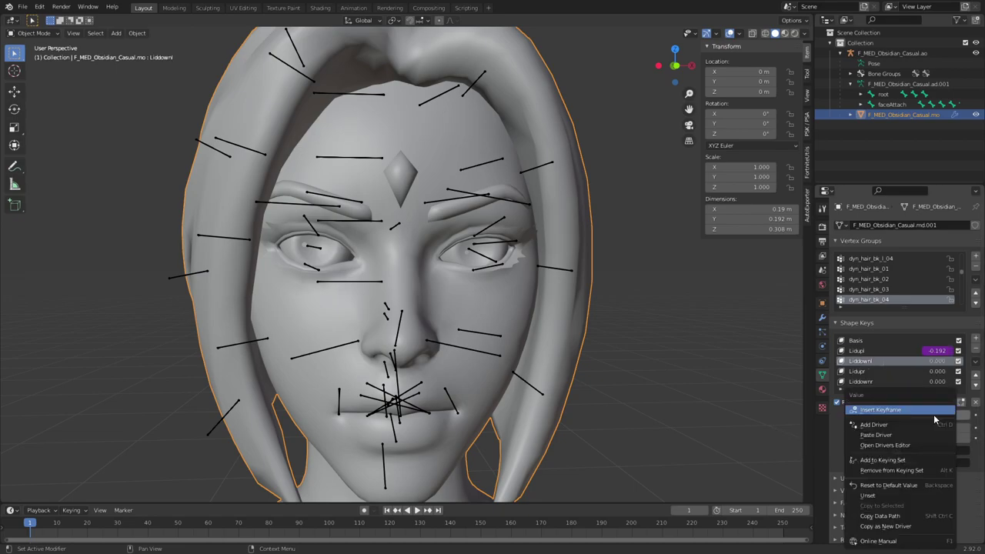
left_click(907, 436)
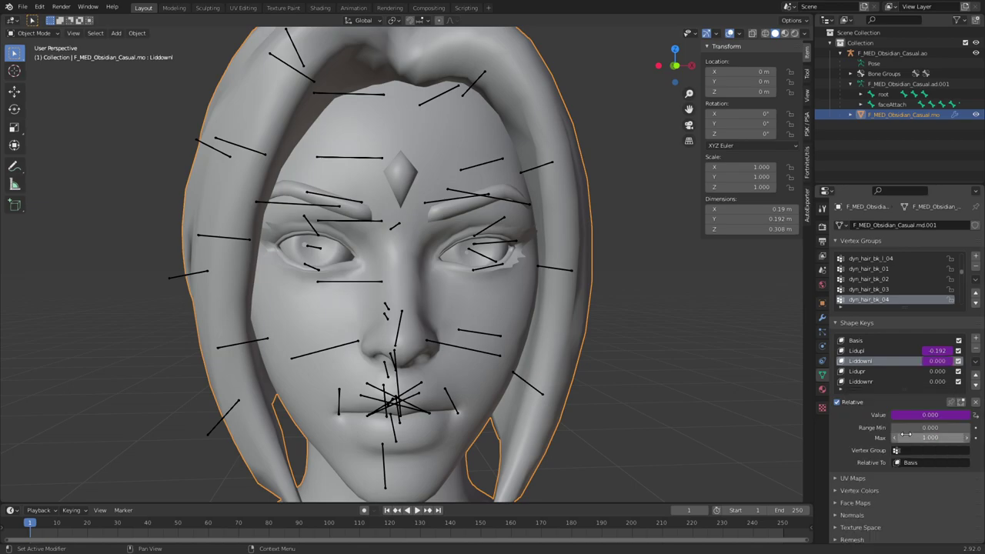
Step: Edit the Liddownl driver's expression so it scales L_eye's rotation inversely, giving a shape key value of 0.128
right_click(940, 413)
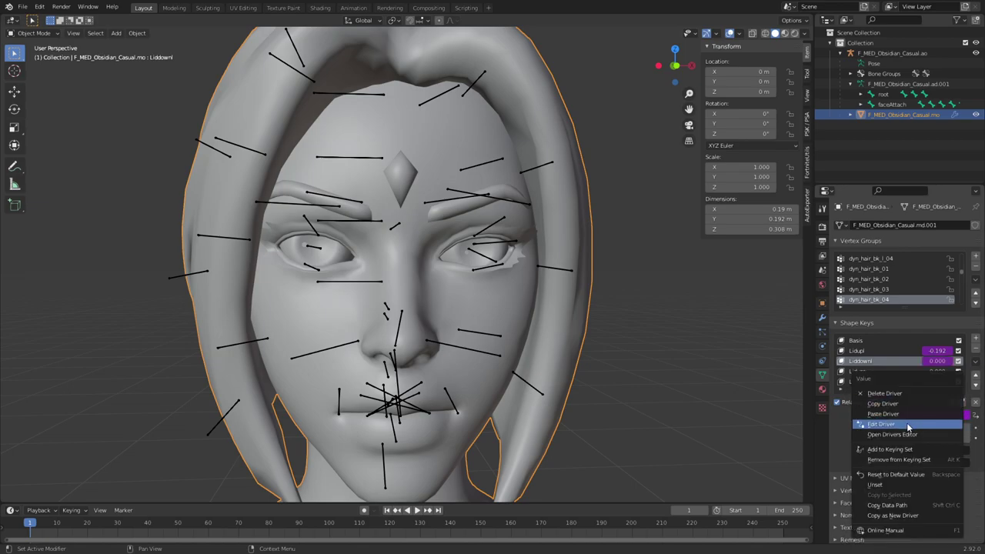
left_click(907, 424)
left_click(942, 407)
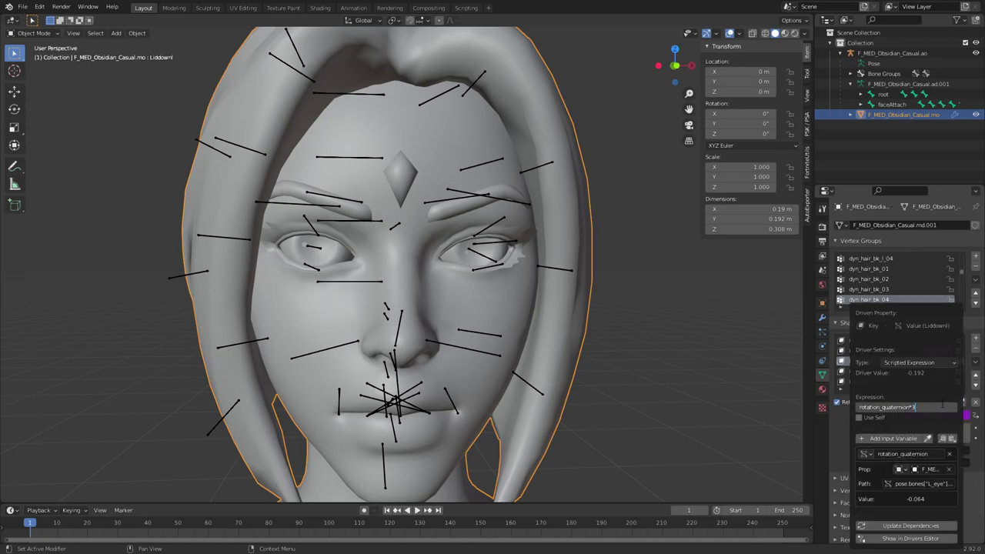
key("Return")
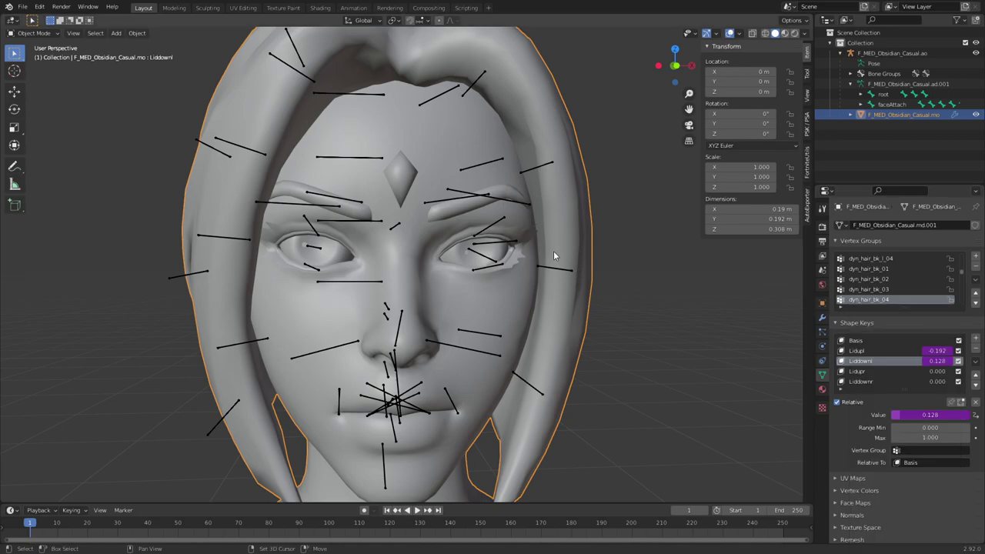
Step: In Pose Mode, test the left eyelid drivers by freely rotating the L_eye bone to a quaternion X of about -0.093
middle_click_drag(490, 260, 494, 294, "shift")
left_click(516, 307)
left_click_drag(495, 279, 518, 315)
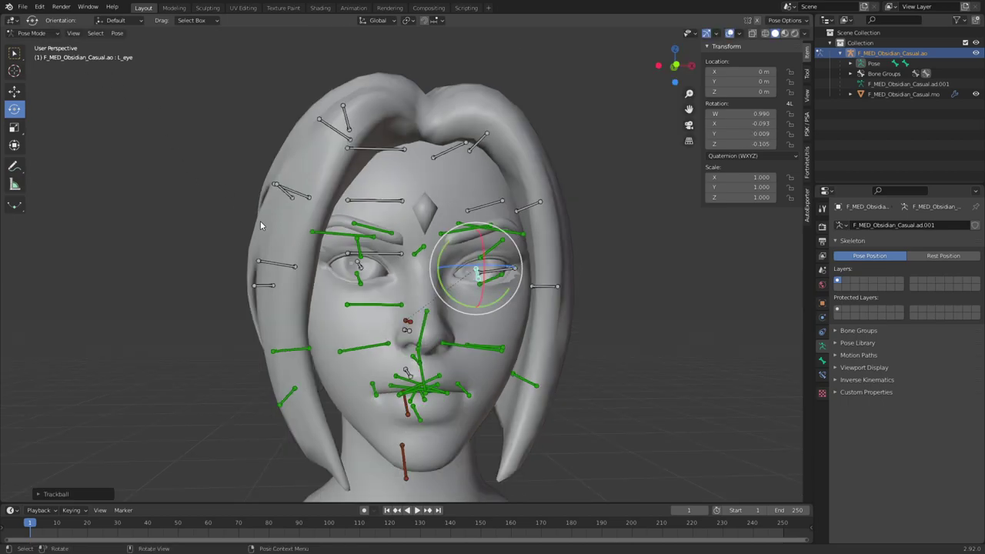
Step: Select the R_eye bone and copy its quaternion X rotation as a new driver
scroll(260, 226, "up", 2)
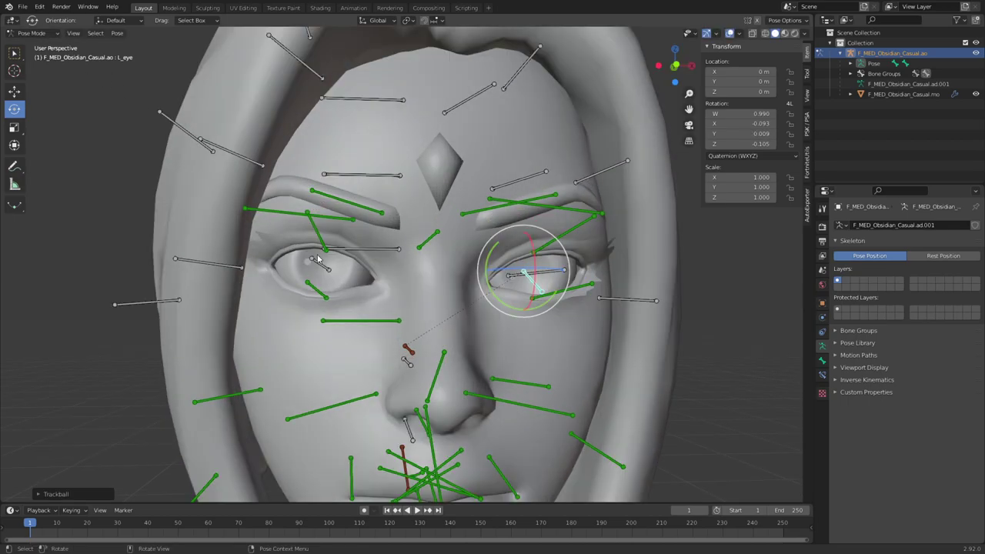
left_click(317, 267)
middle_click_drag(324, 261, 472, 290)
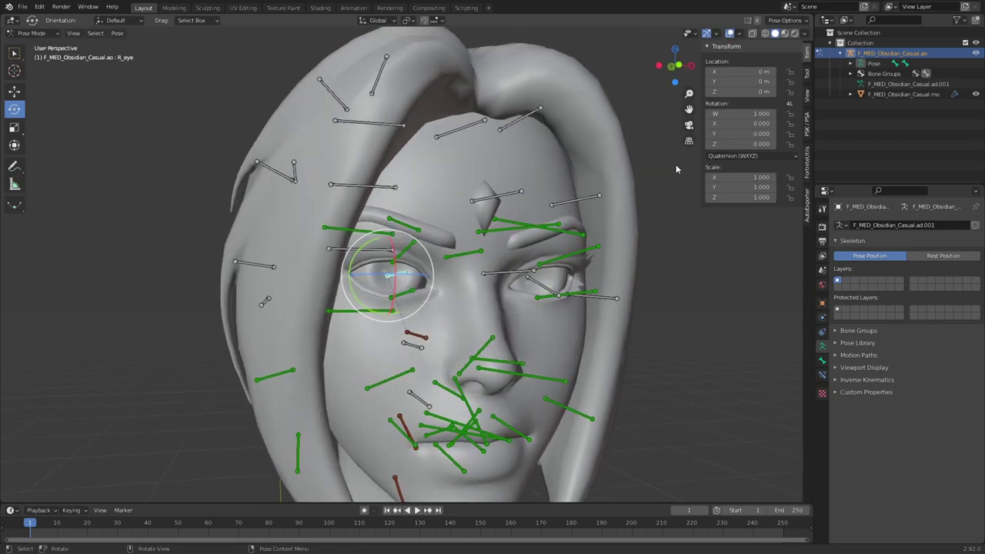
right_click(729, 124)
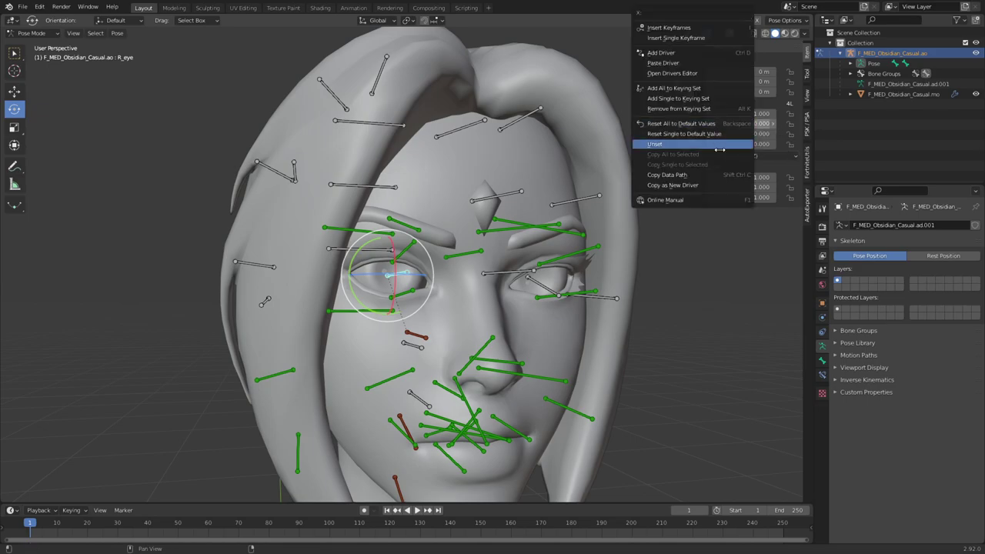
middle_click_drag(631, 259, 603, 259)
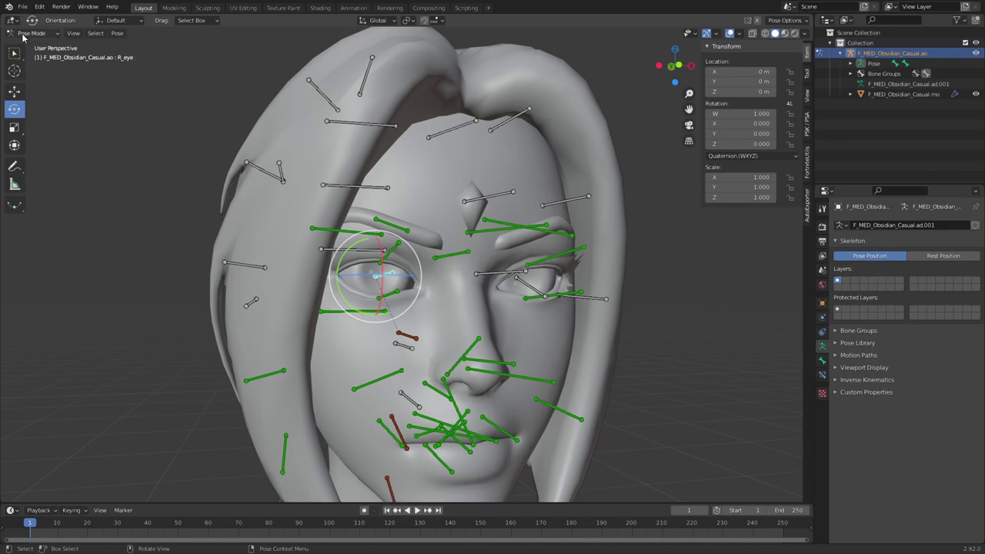
Step: In Object Mode, select the head mesh's Lidupr shape key and paste the R_eye rotation driver onto its value
key("ctrl+Tab")
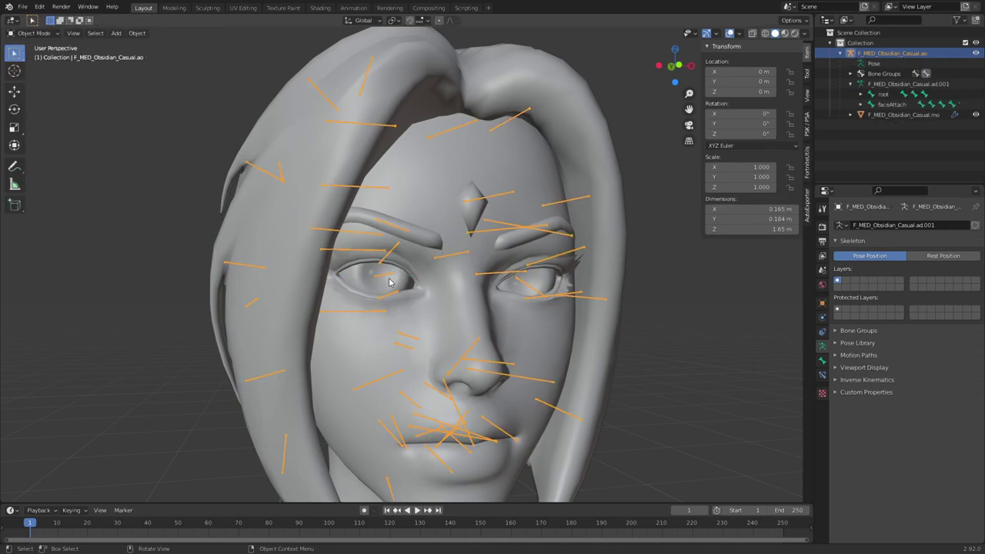
left_click(389, 287)
scroll(902, 346, "down", 2)
left_click(878, 344)
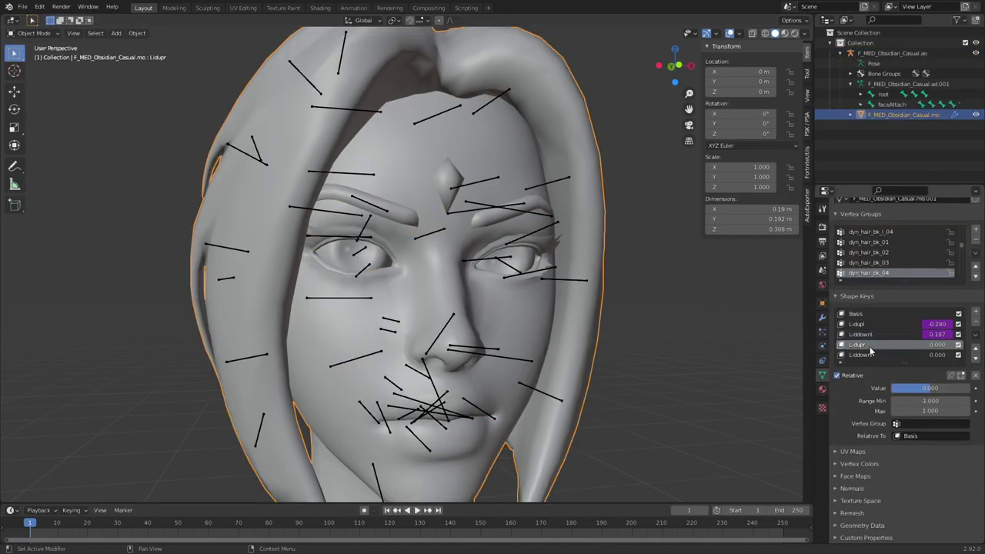
right_click(931, 388)
left_click(905, 503)
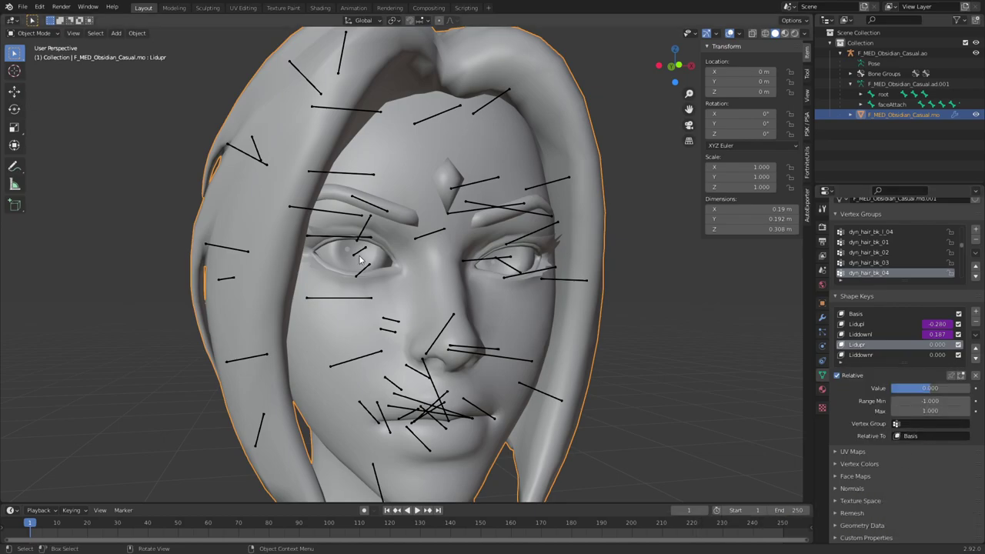
scroll(886, 324, "up", 1)
Step: Edit the Lidupr driver to a Scripted Expression that multiplies rotation_quaternion
right_click(933, 416)
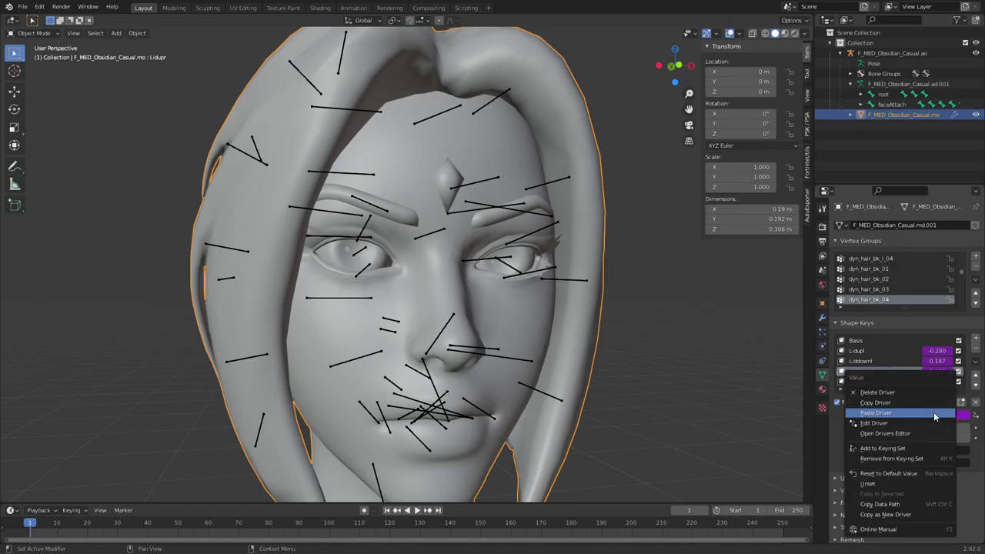
left_click(915, 425)
left_click(943, 397)
left_click(918, 431)
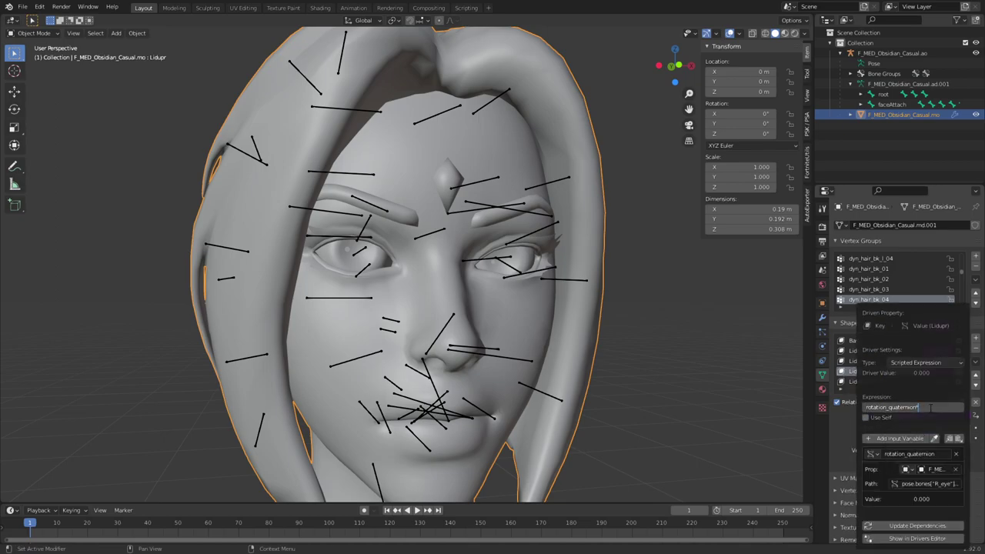
key("Return")
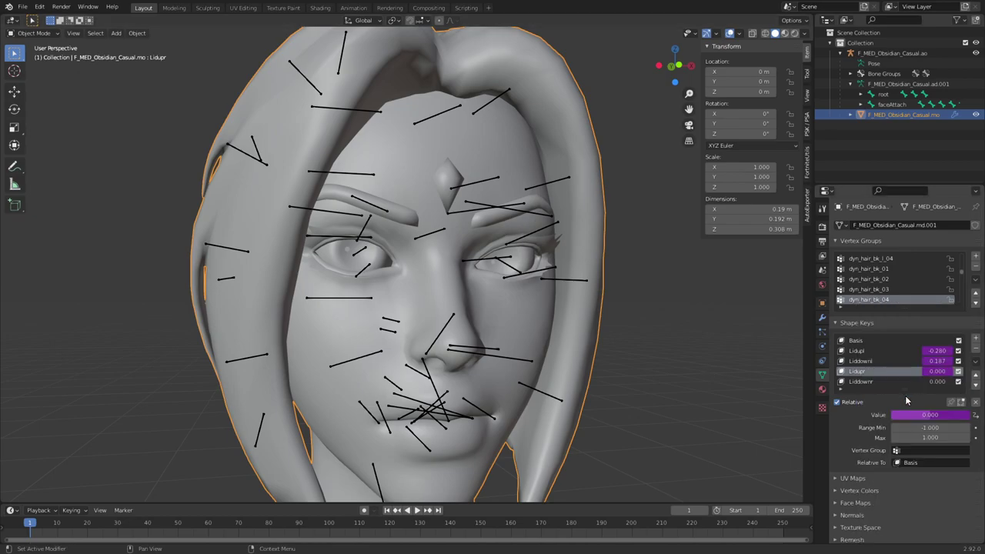
Step: Paste the R_eye driver onto the Liddownr shape key and adjust its rotation_quaternion multiplier to match Liddownl's
left_click(891, 382)
right_click(921, 417)
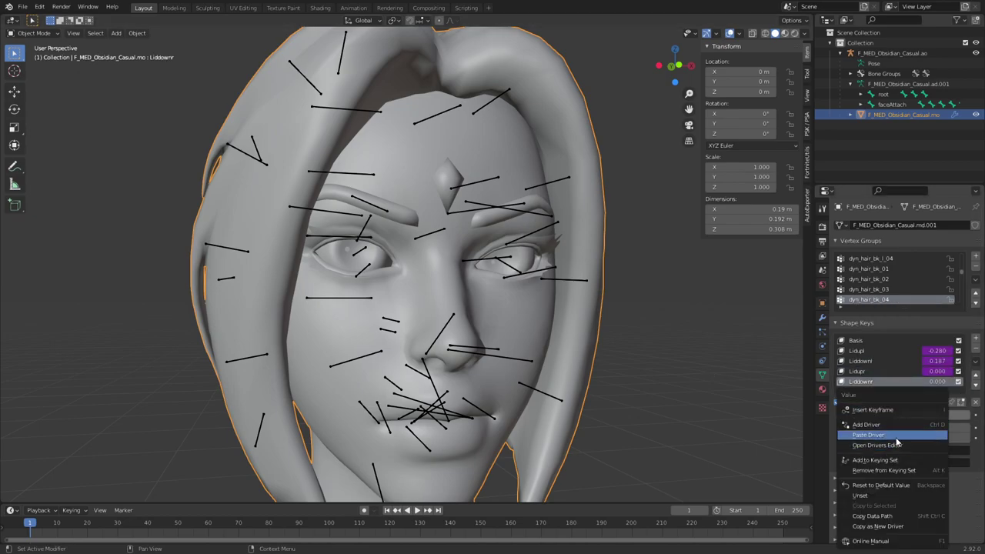
left_click(920, 425)
key("BackSpace")
key("BackSpace")
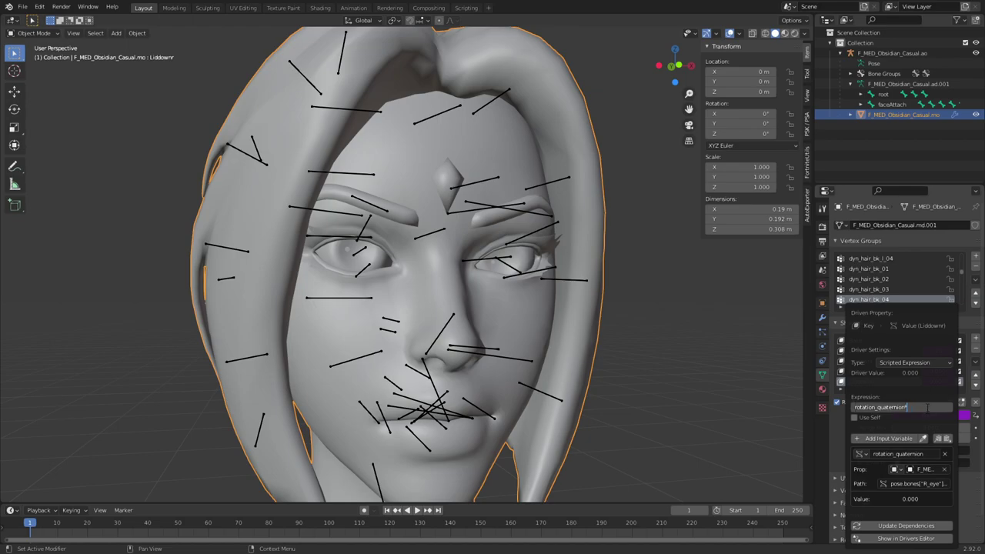
type("*2")
key("Return")
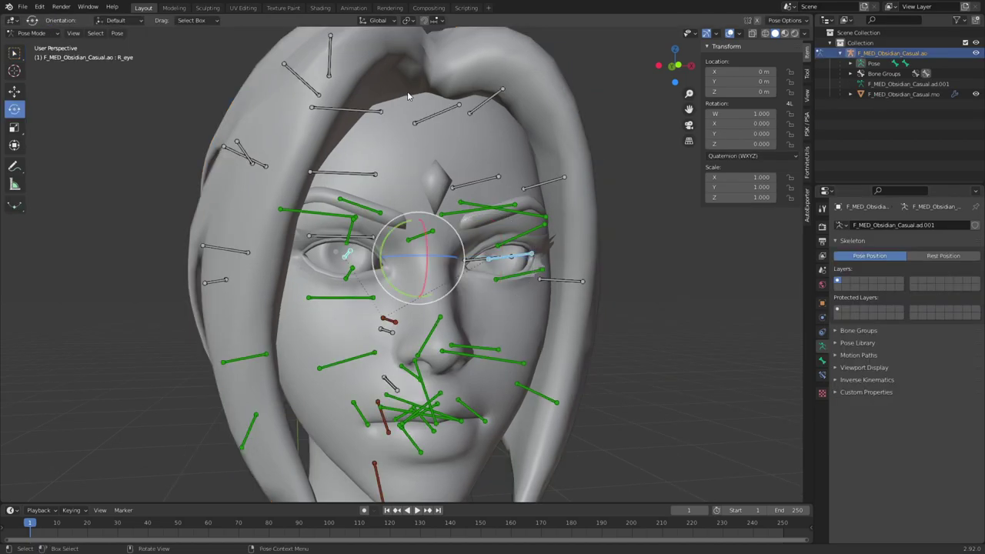
Step: In Pose Mode, set the transform pivot point to Individual Origins for the selected L_eye and R_eye bones
middle_click_drag(636, 285, 389, 149)
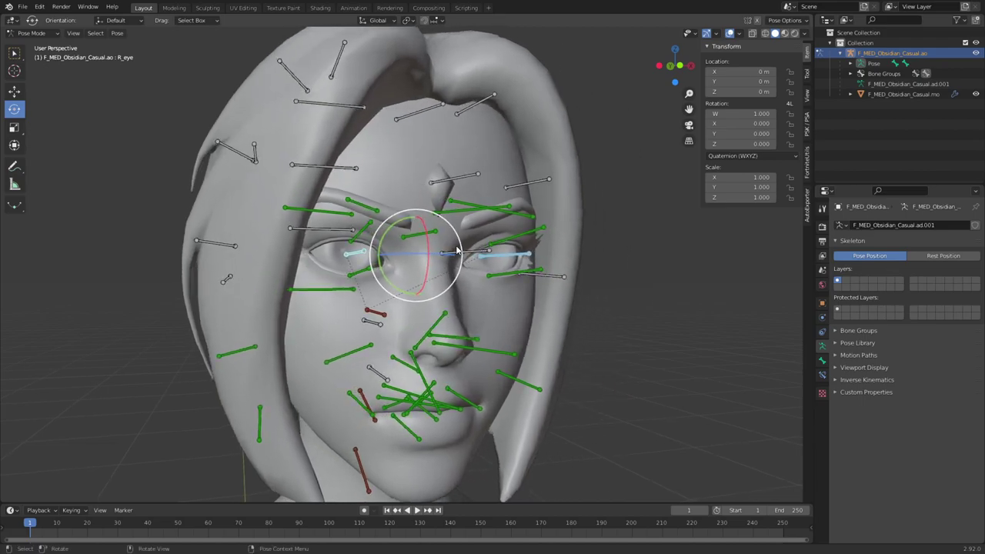
left_click(408, 20)
left_click(407, 20)
left_click(436, 55)
Step: Test the finished eyelid setup by freely rotating both eye bones together with a trackball rotation
scroll(582, 279, "down", 3)
middle_click_drag(582, 279, 554, 277)
scroll(555, 277, "up", 3)
middle_click_drag(462, 287, 461, 289)
mouse_move(444, 265)
left_mouse_down()
mouse_move(431, 249)
mouse_move(463, 279)
mouse_move(434, 268)
left_mouse_up()
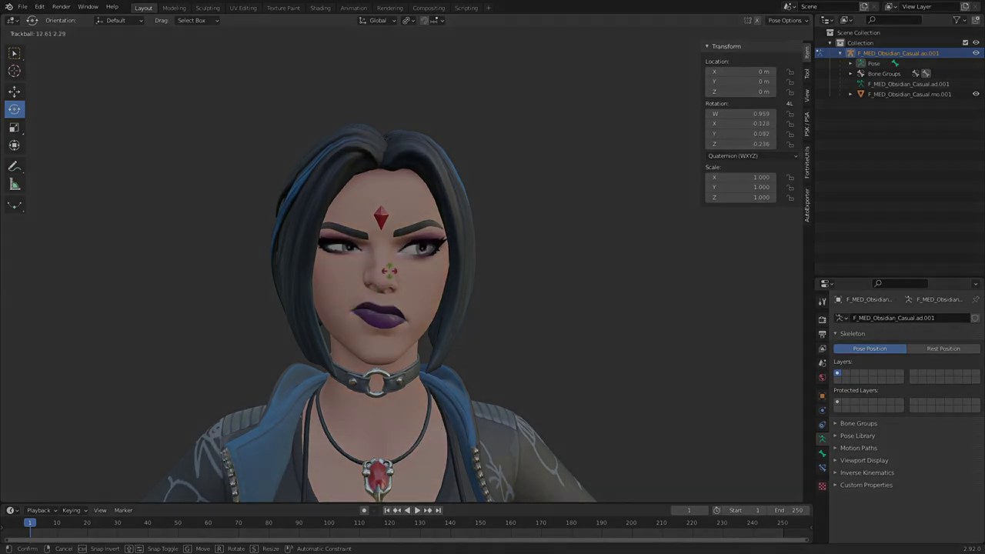
left_click(385, 277)
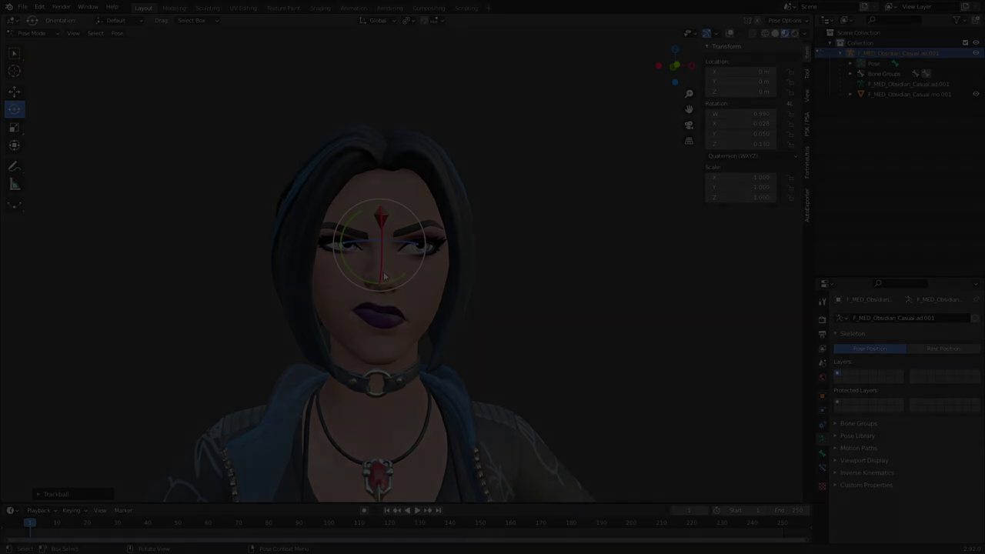